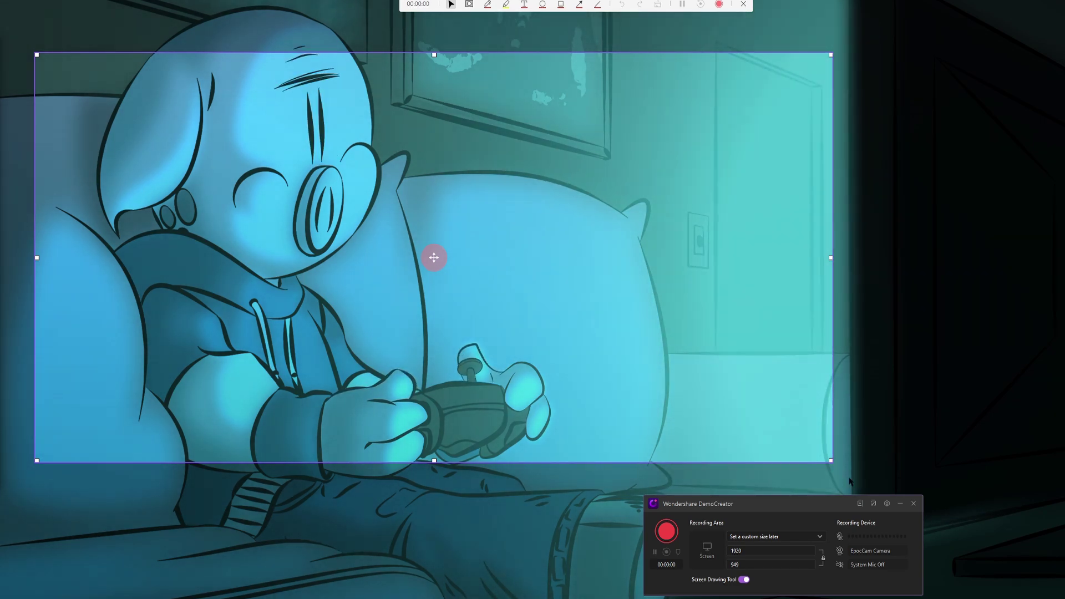
Open the recorder settings, try Game mode and its game list, then return to Screen Capture
{"action": "left_click", "coordinate": [888, 504]}
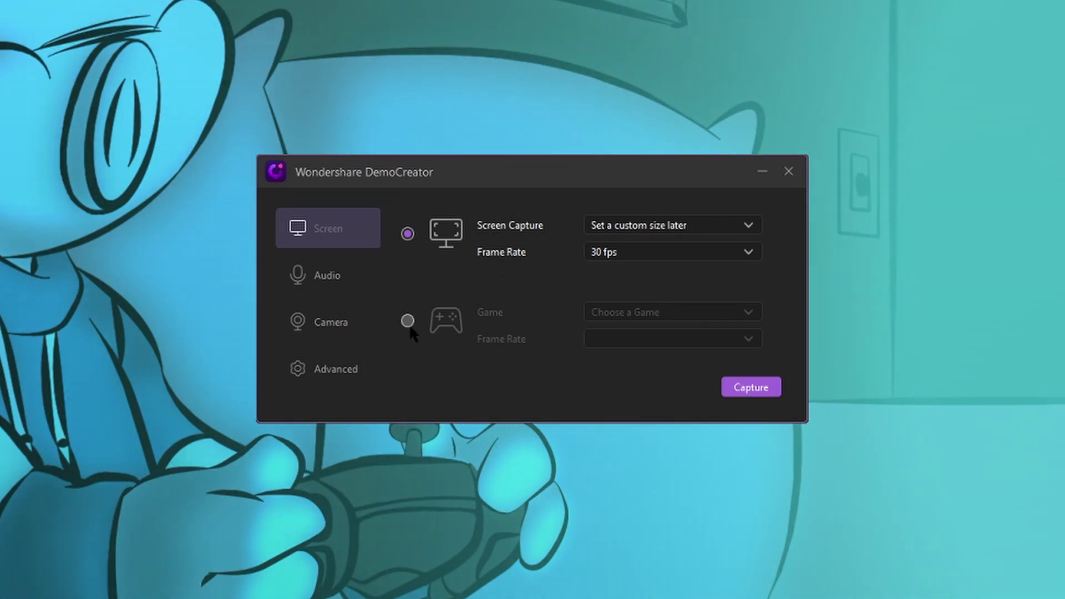
{"action": "left_click", "coordinate": [408, 322]}
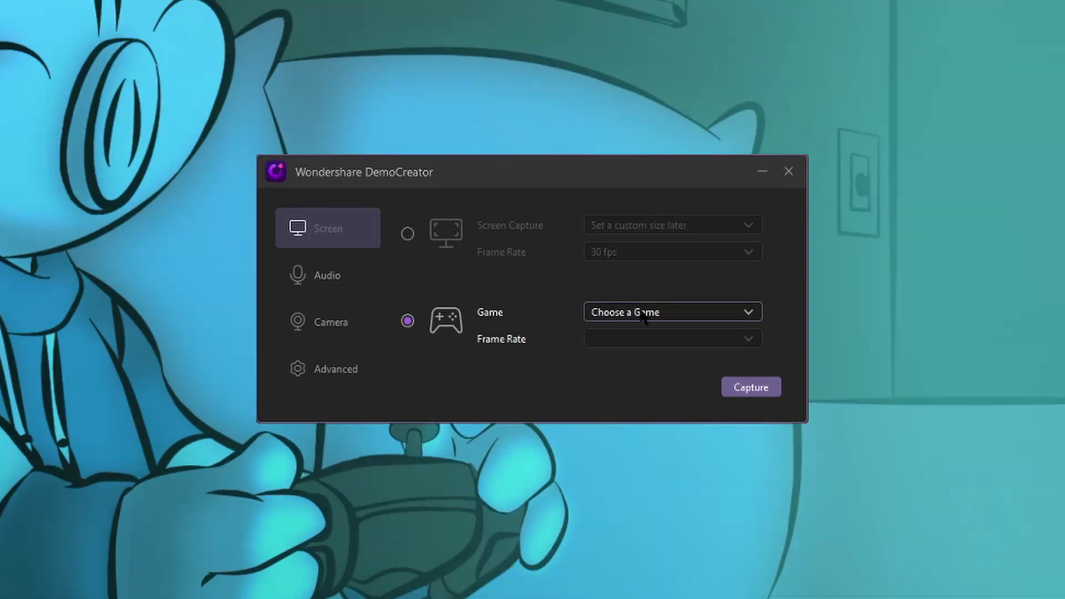
{"action": "left_click", "coordinate": [644, 314]}
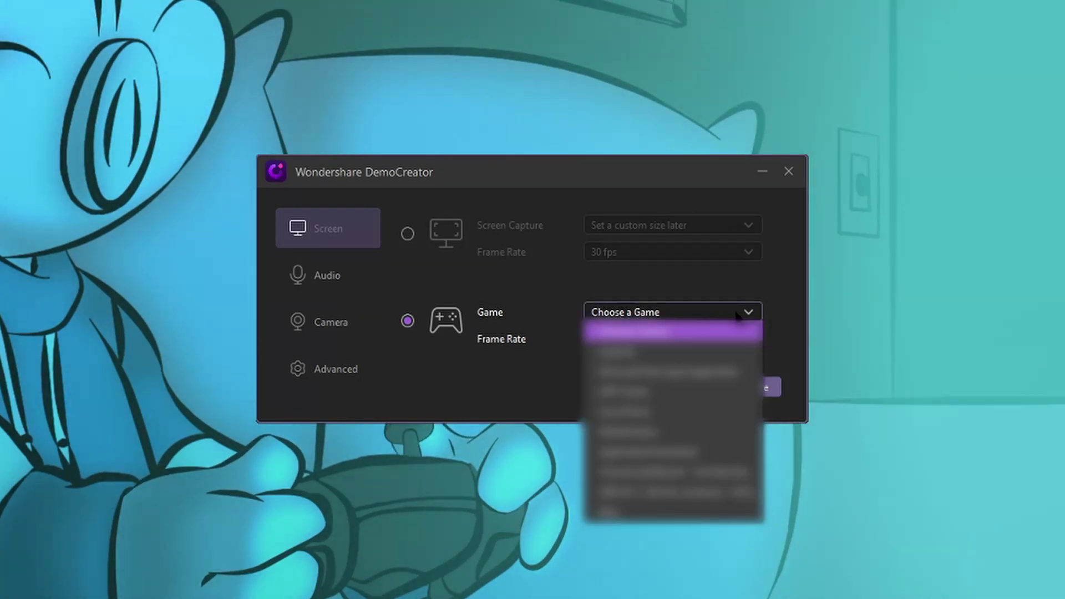
{"action": "left_click", "coordinate": [525, 254]}
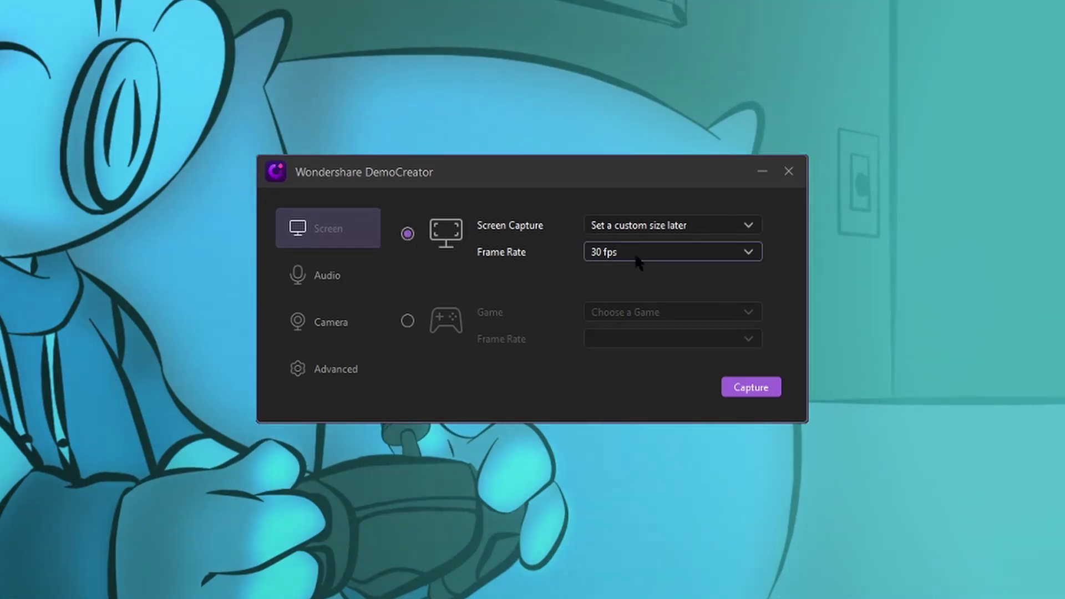
Try the 60 and 120 fps frame rates, then set the frame rate back to 30 fps
{"action": "left_click", "coordinate": [638, 261]}
{"action": "left_click", "coordinate": [636, 258]}
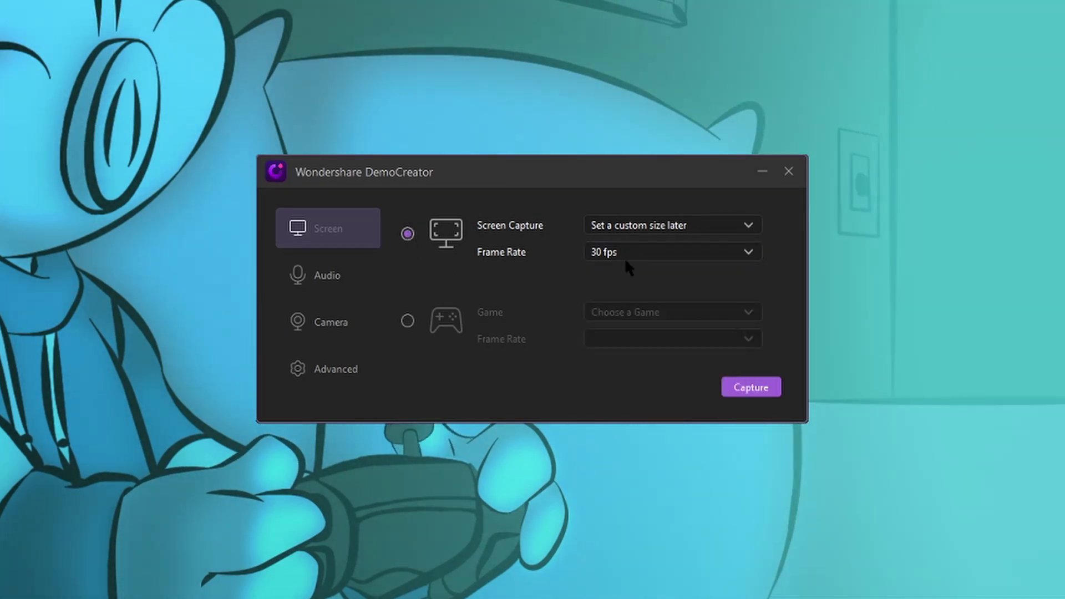
{"action": "left_click", "coordinate": [641, 261]}
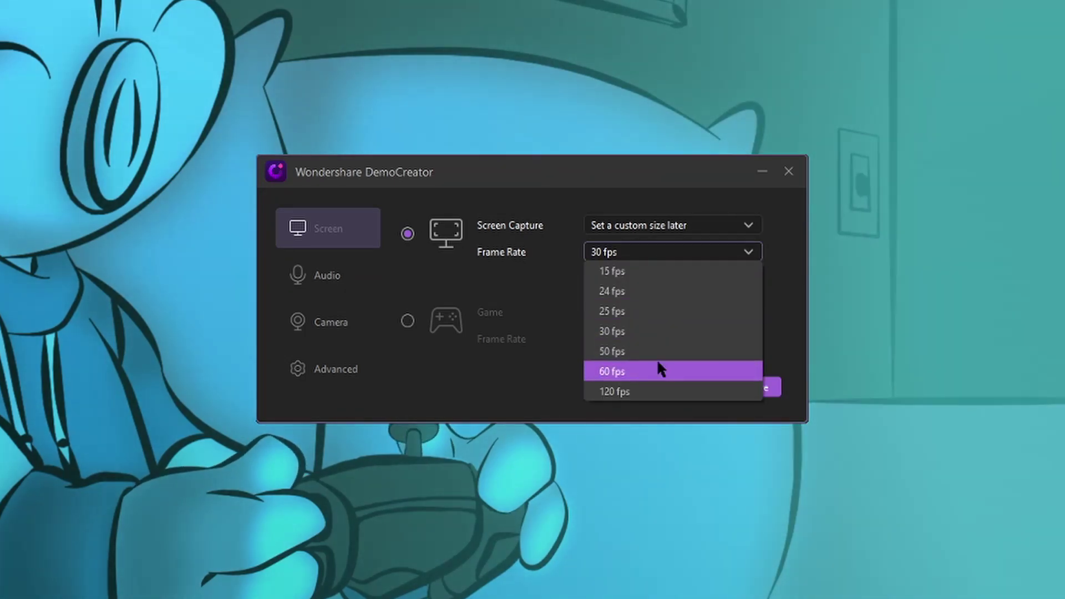
{"action": "left_click", "coordinate": [659, 366]}
{"action": "left_click", "coordinate": [659, 258]}
{"action": "left_click", "coordinate": [642, 393]}
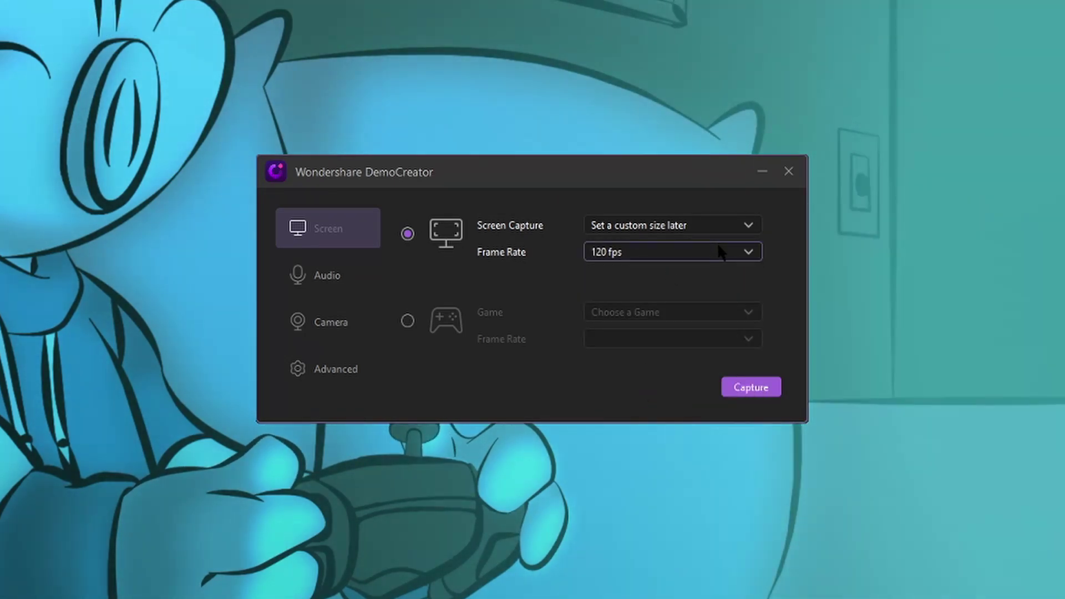
{"action": "left_click", "coordinate": [720, 251]}
{"action": "left_click", "coordinate": [604, 288]}
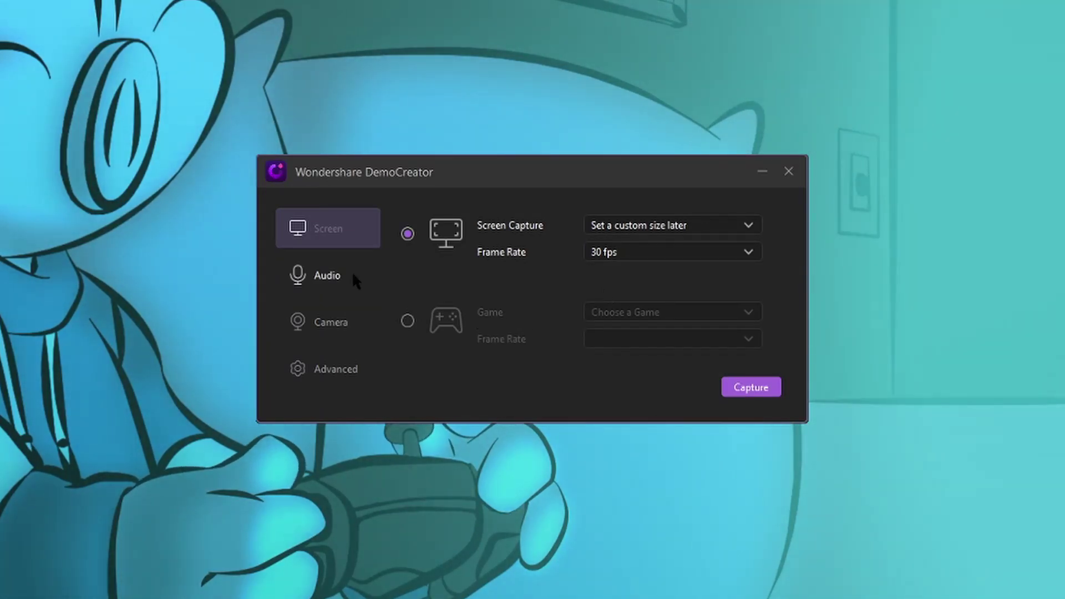
Set the audio microphone to the Yeti Stereo Microphone
{"action": "left_click", "coordinate": [354, 276]}
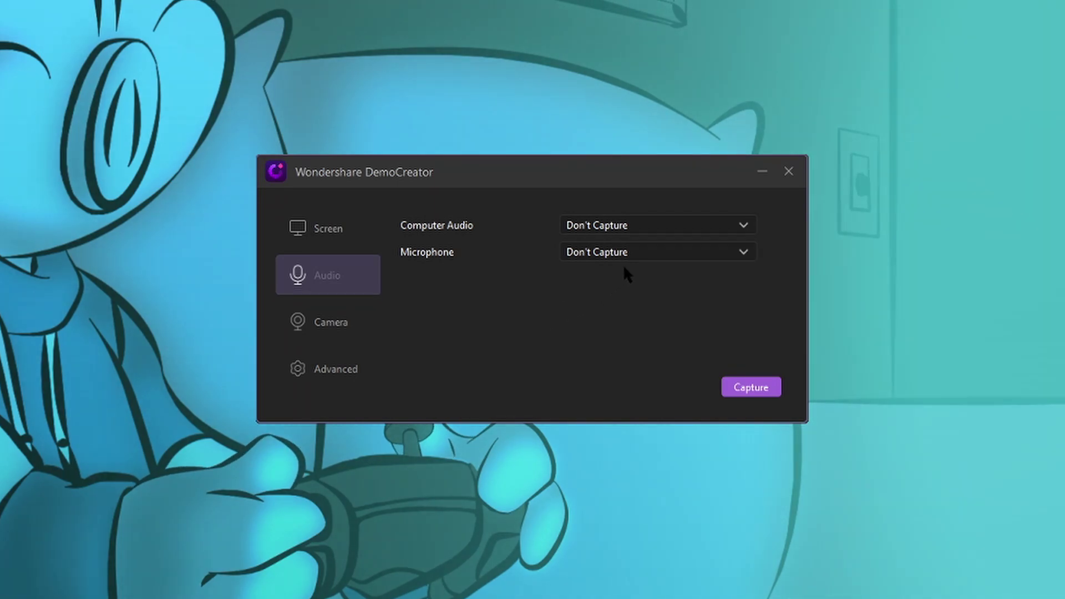
{"action": "left_click", "coordinate": [631, 255]}
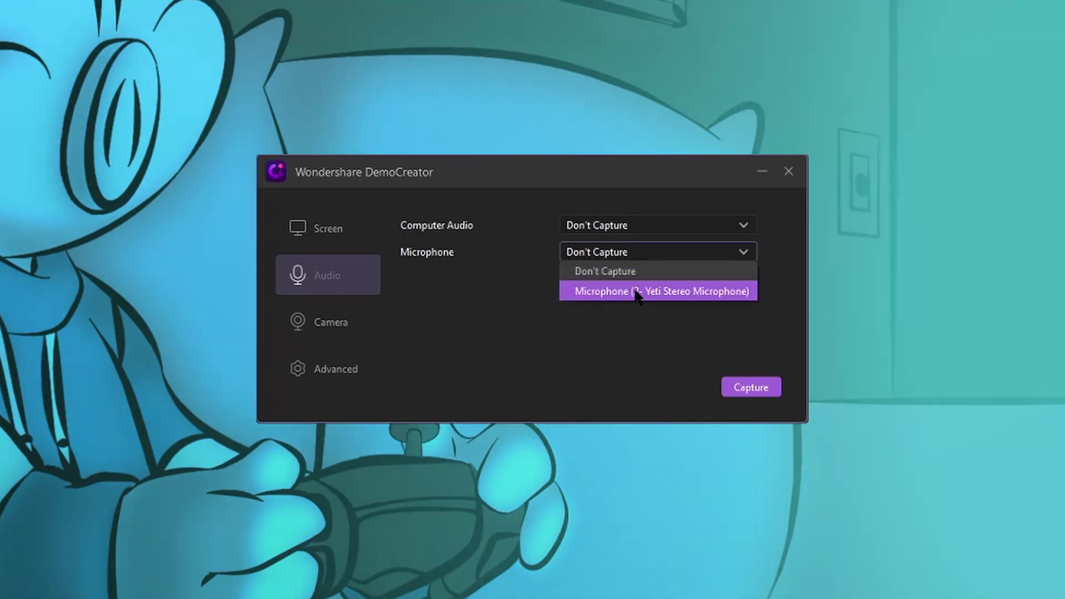
{"action": "left_click", "coordinate": [636, 291]}
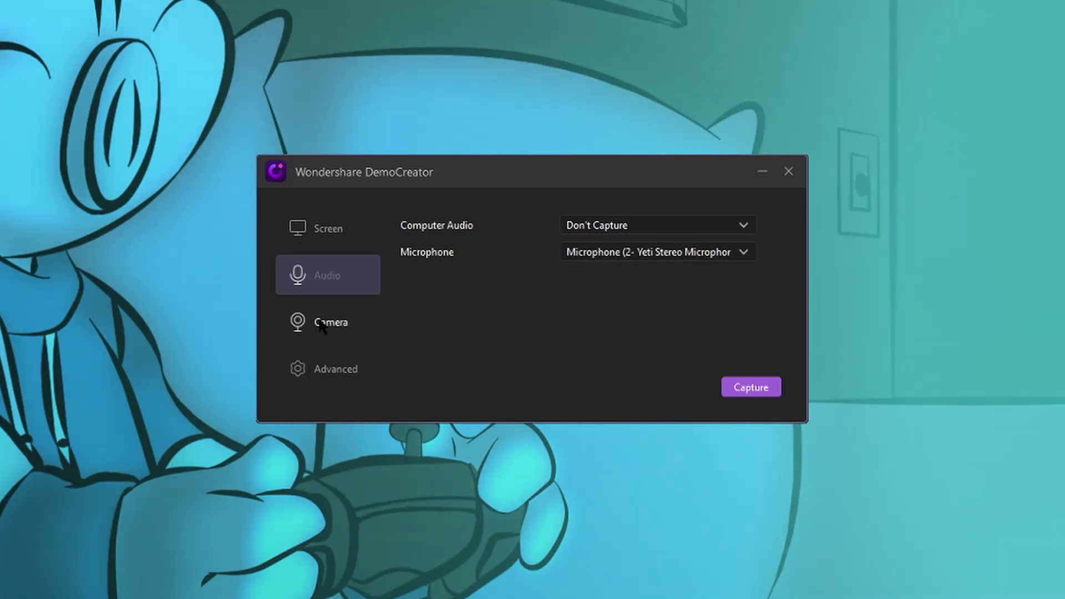
In the camera settings, leave the camera at Don't Capture
{"action": "left_click", "coordinate": [320, 323]}
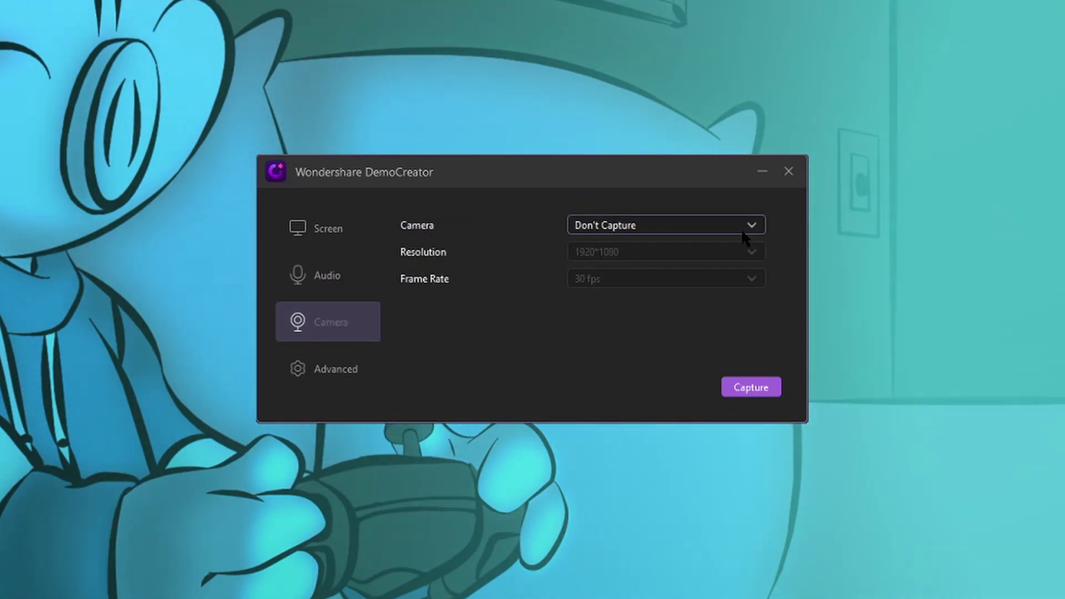
{"action": "left_click", "coordinate": [751, 227]}
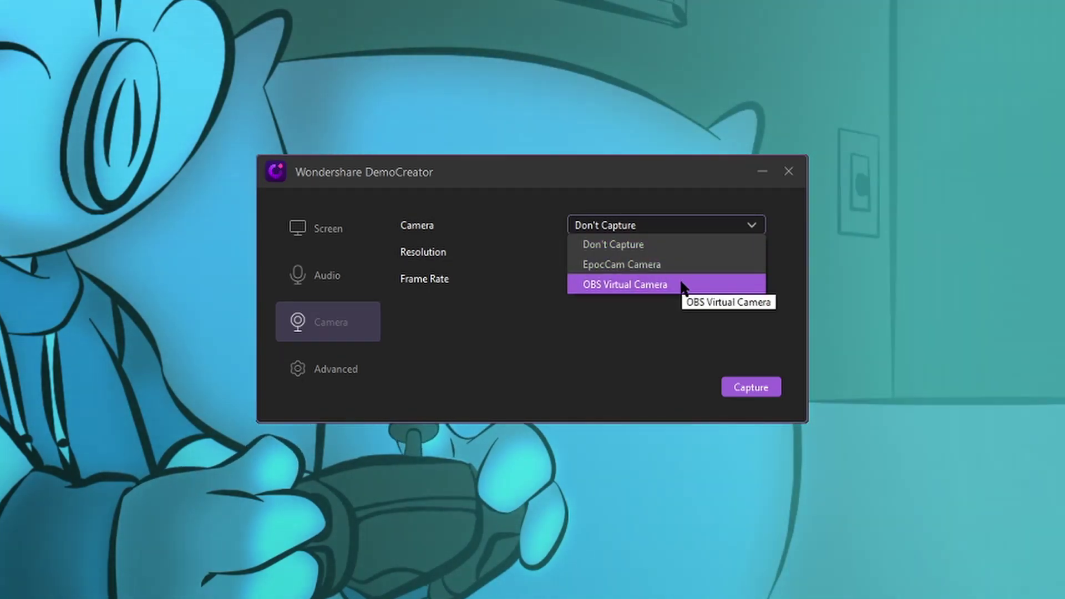
{"action": "left_click", "coordinate": [682, 284]}
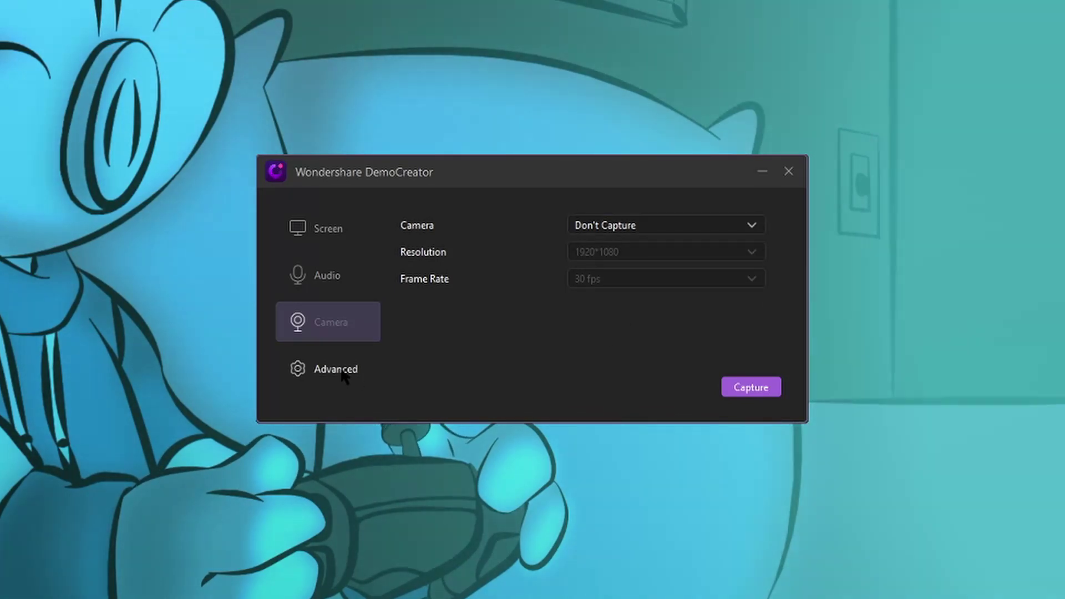
In Advanced settings, enable 'Auto hide controls when recording', then start a test capture
{"action": "left_click", "coordinate": [344, 369]}
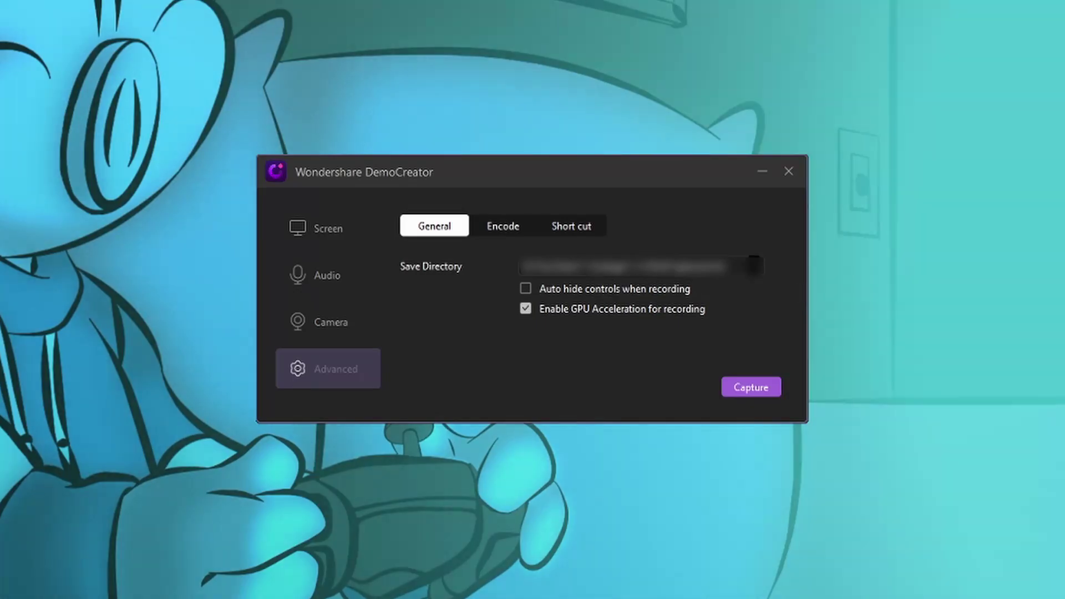
{"action": "left_click", "coordinate": [751, 268]}
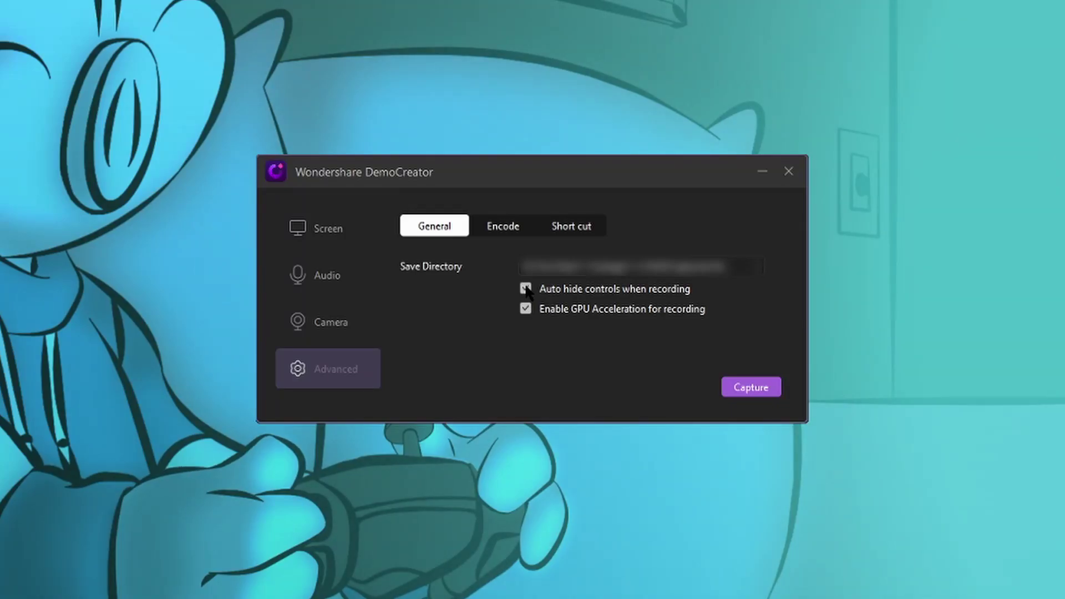
{"action": "left_click", "coordinate": [525, 289]}
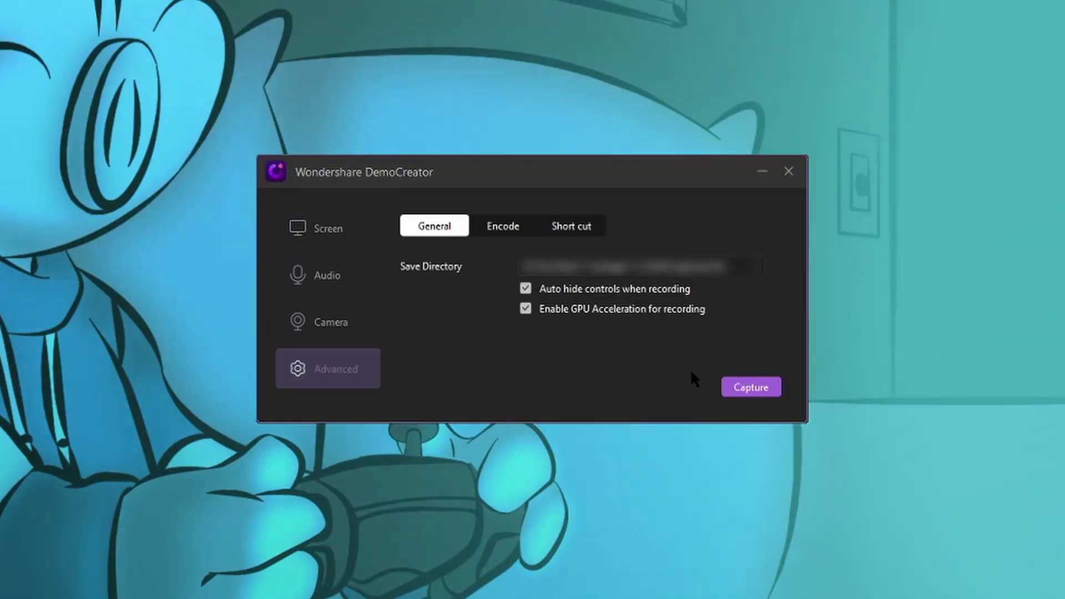
{"action": "left_click", "coordinate": [739, 392]}
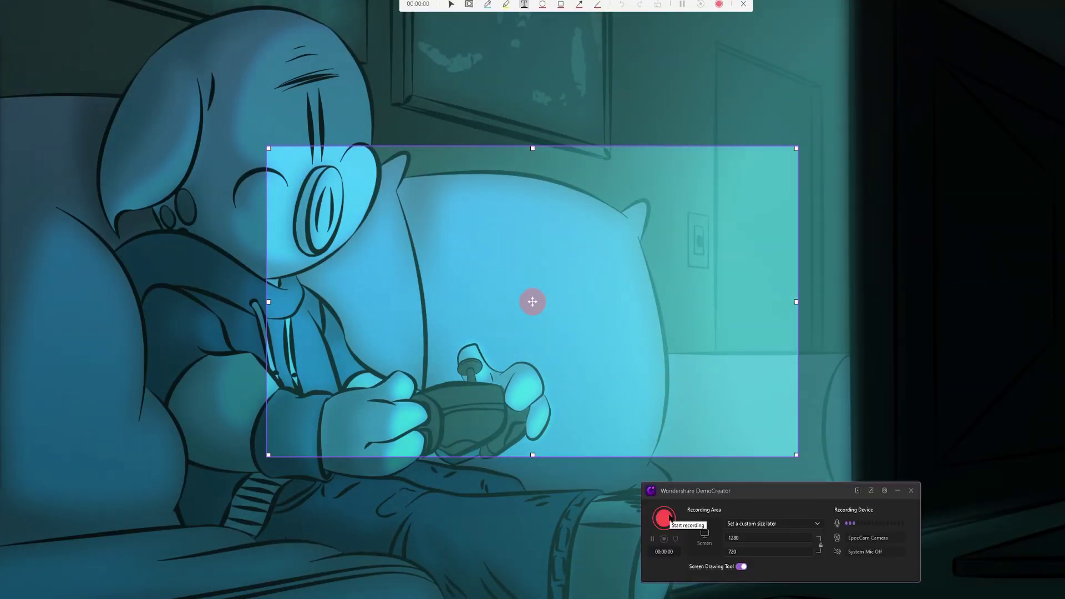
{"action": "left_click", "coordinate": [669, 519]}
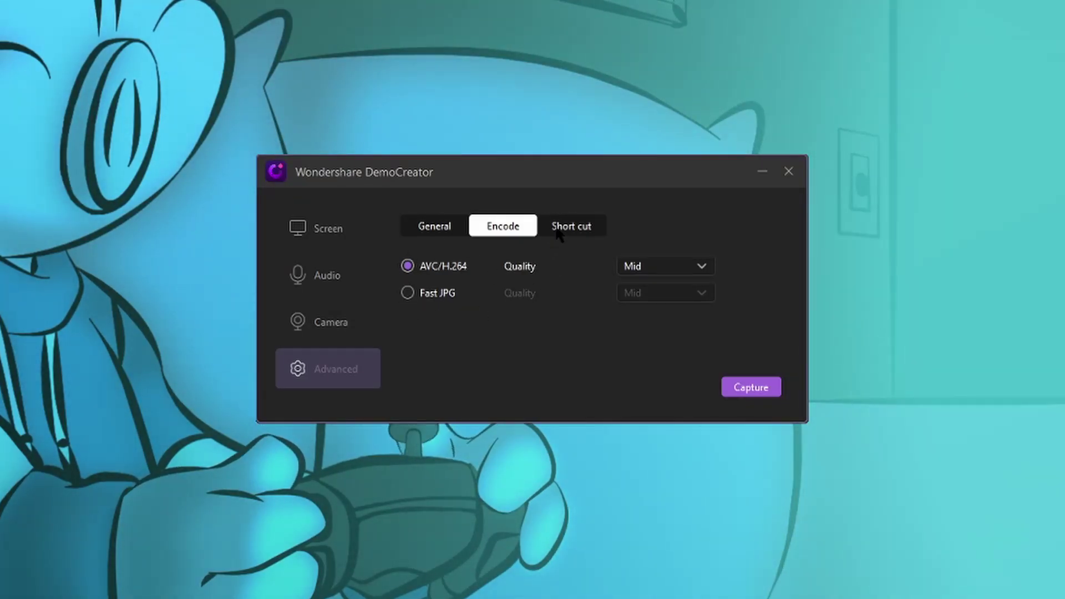
Review the shortcut list, selecting the Pause/Resume, Add Marker and Screen Drawing shortcut fields
{"action": "left_click", "coordinate": [559, 234]}
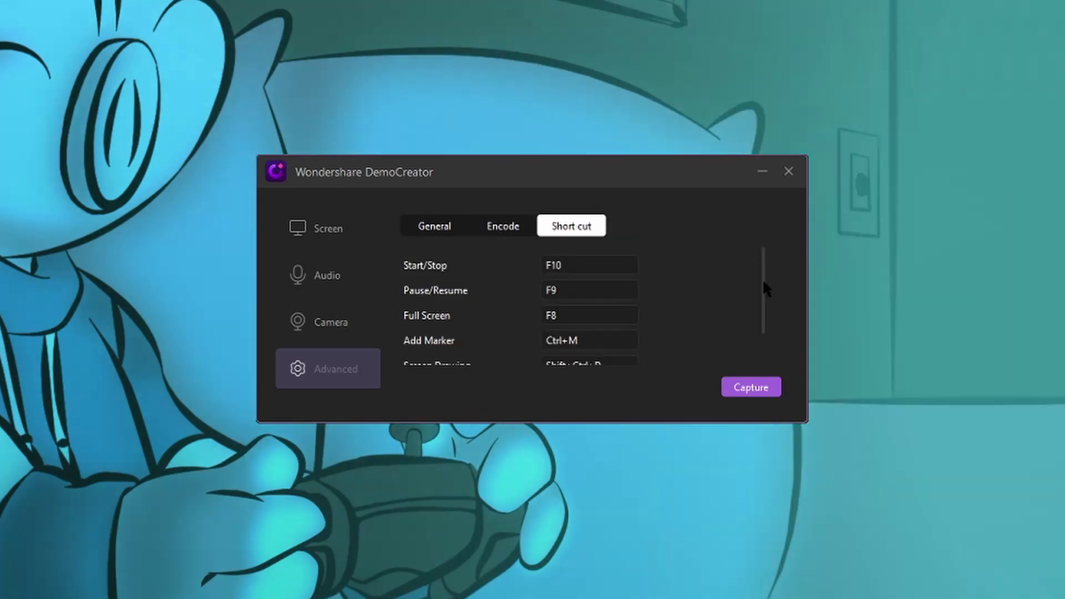
{"action": "mouse_move", "coordinate": [763, 278]}
{"action": "left_mouse_down"}
{"action": "mouse_move", "coordinate": [767, 312]}
{"action": "mouse_move", "coordinate": [766, 286]}
{"action": "left_mouse_up"}
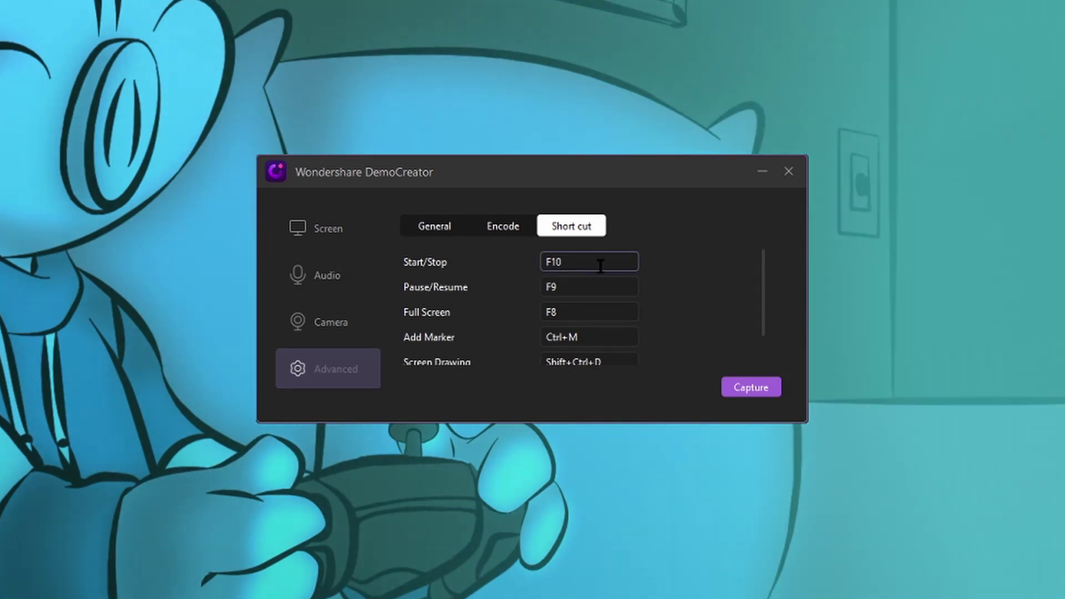
{"action": "left_click", "coordinate": [607, 289]}
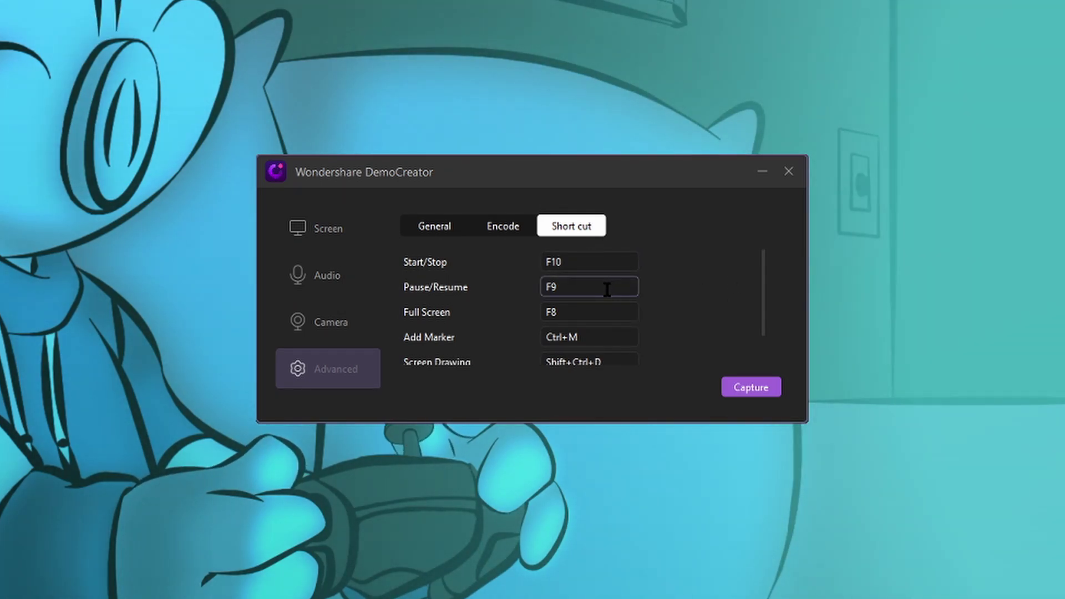
{"action": "scroll", "coordinate": [594, 324], "scroll_direction": "down", "scroll_amount": 1}
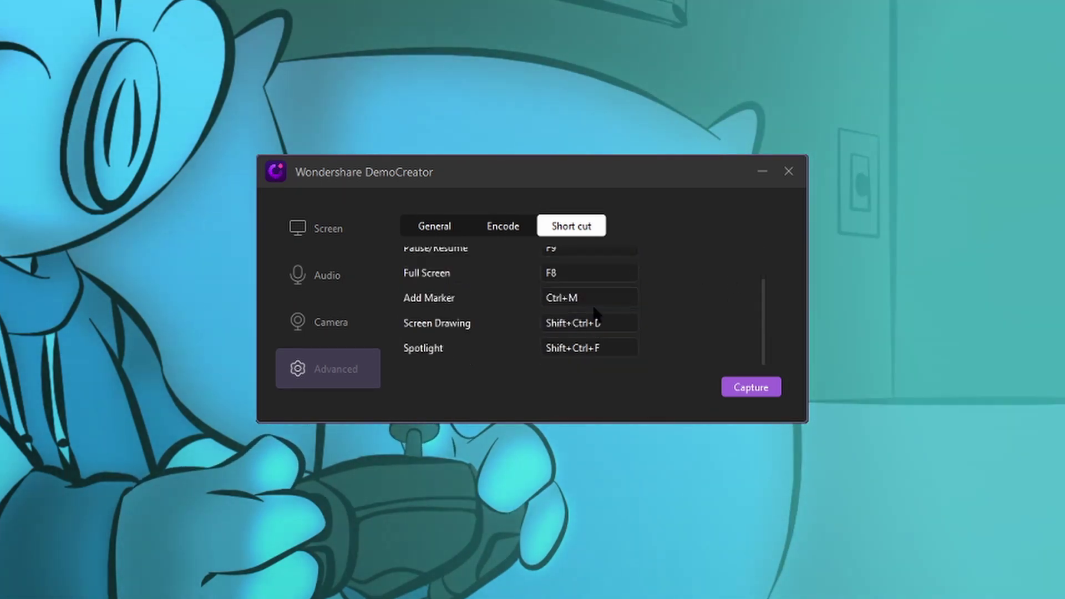
{"action": "left_click", "coordinate": [598, 298]}
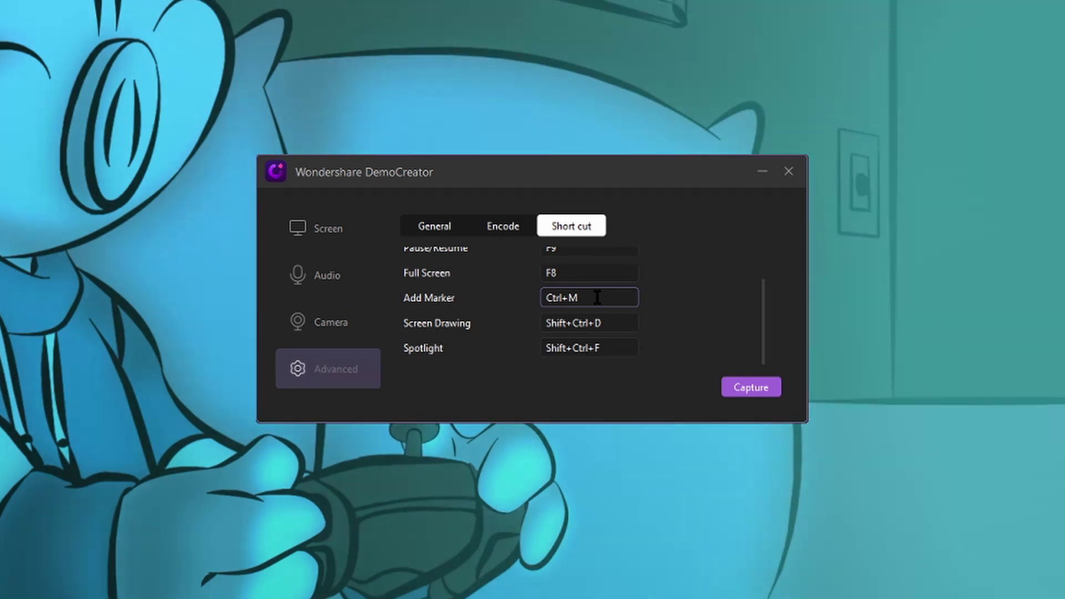
{"action": "left_click", "coordinate": [610, 323]}
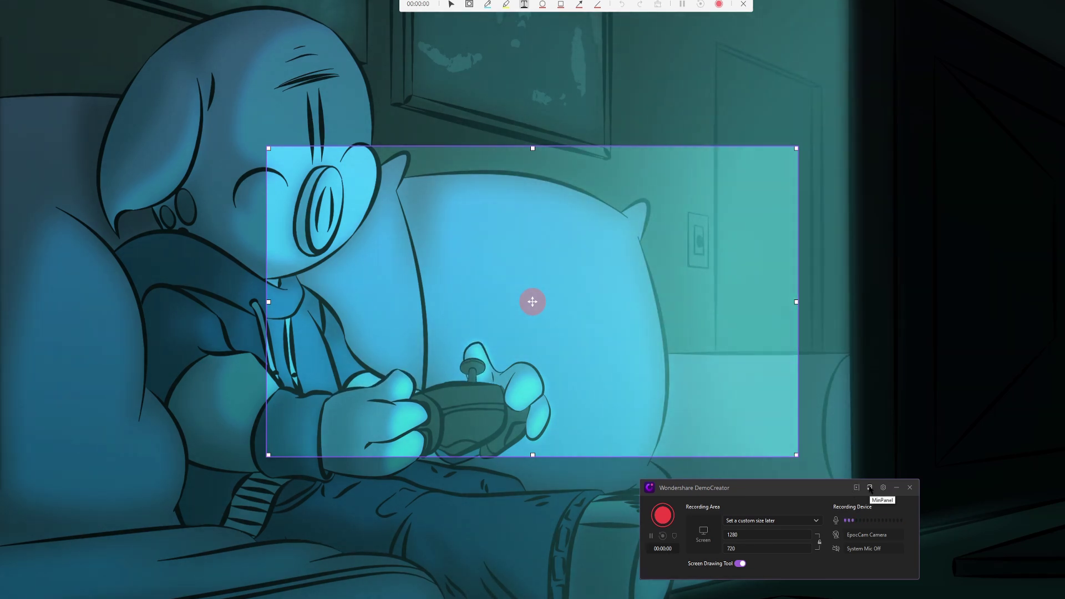
From the mini panel, drag the capture rectangle's corners outward over the artwork, then restore the full panel
{"action": "left_click", "coordinate": [870, 488]}
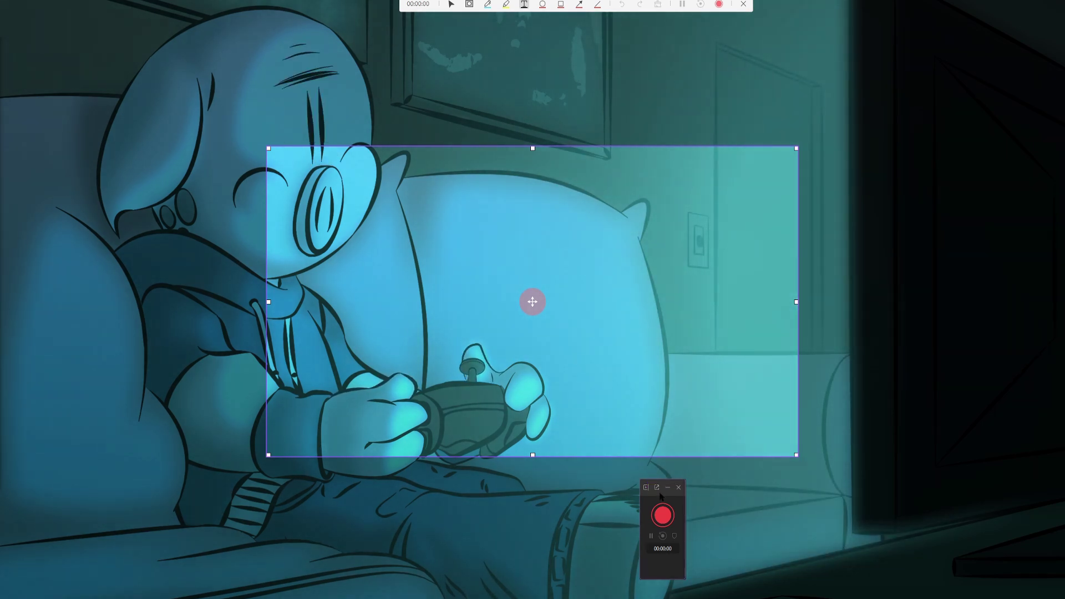
{"action": "left_click_drag", "start_coordinate": [661, 495], "coordinate": [1034, 507]}
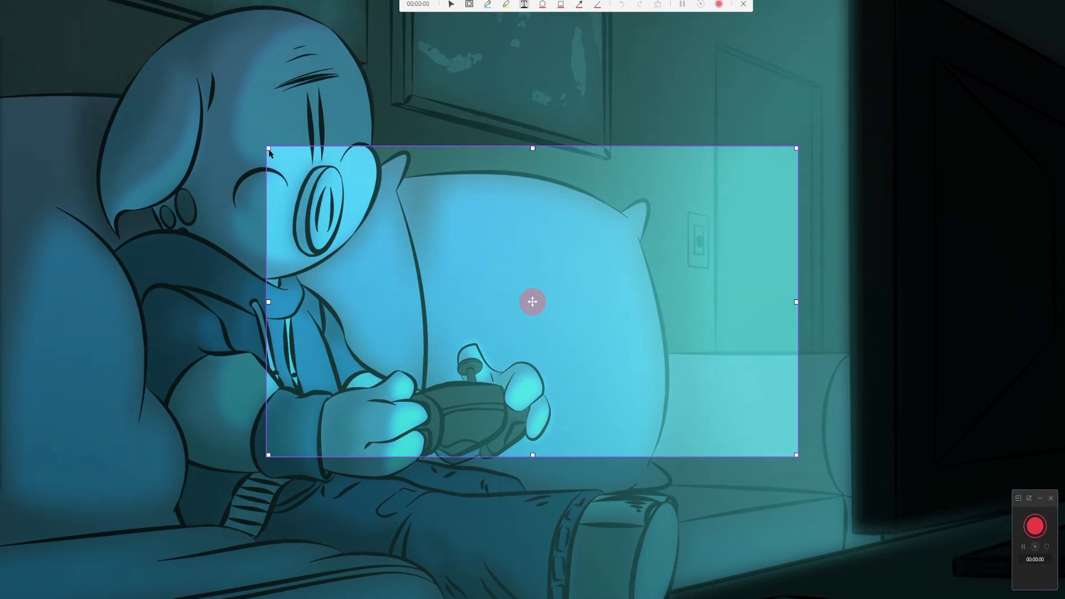
{"action": "left_click_drag", "start_coordinate": [269, 148], "coordinate": [54, 34]}
{"action": "left_click_drag", "start_coordinate": [796, 456], "coordinate": [908, 577]}
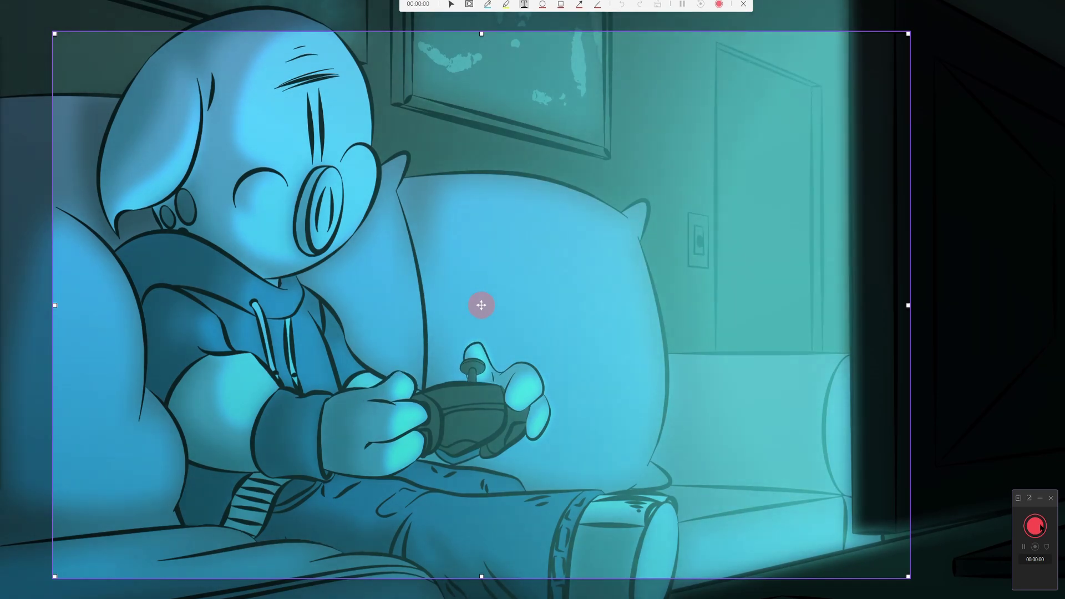
{"action": "left_click", "coordinate": [1030, 501]}
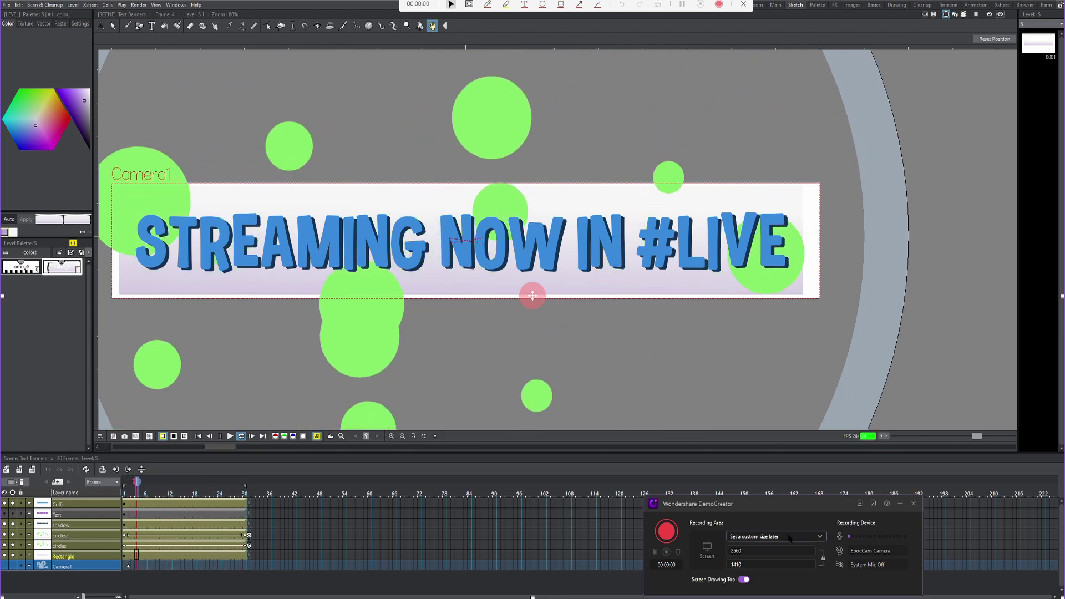
Try full-screen and custom recording areas, move the rectangle, then choose 'Select a target window later'
{"action": "left_click", "coordinate": [789, 537]}
{"action": "left_click", "coordinate": [779, 546]}
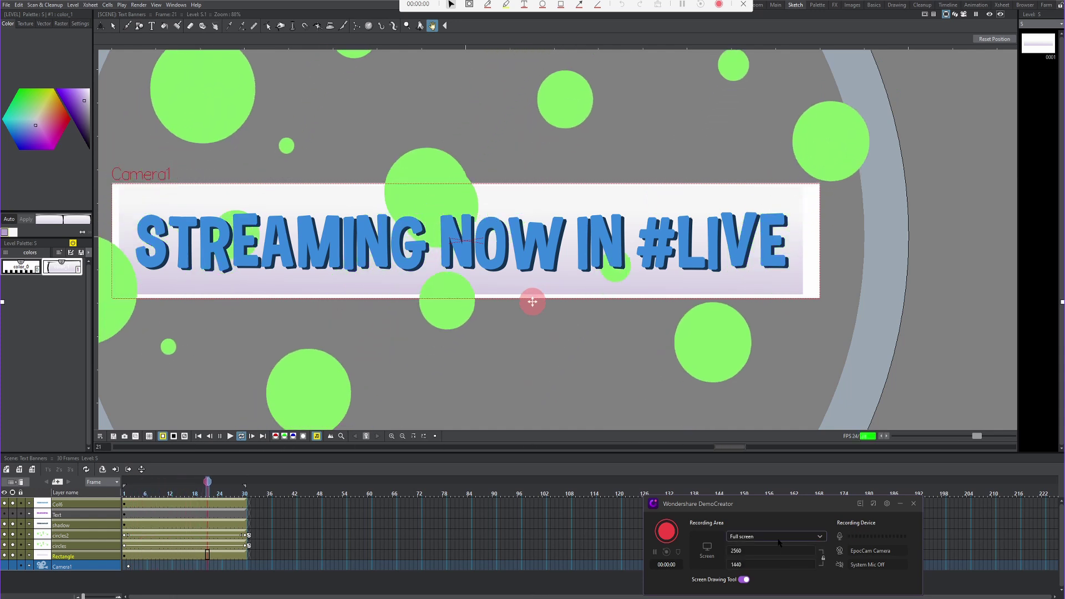
{"action": "left_click", "coordinate": [779, 542]}
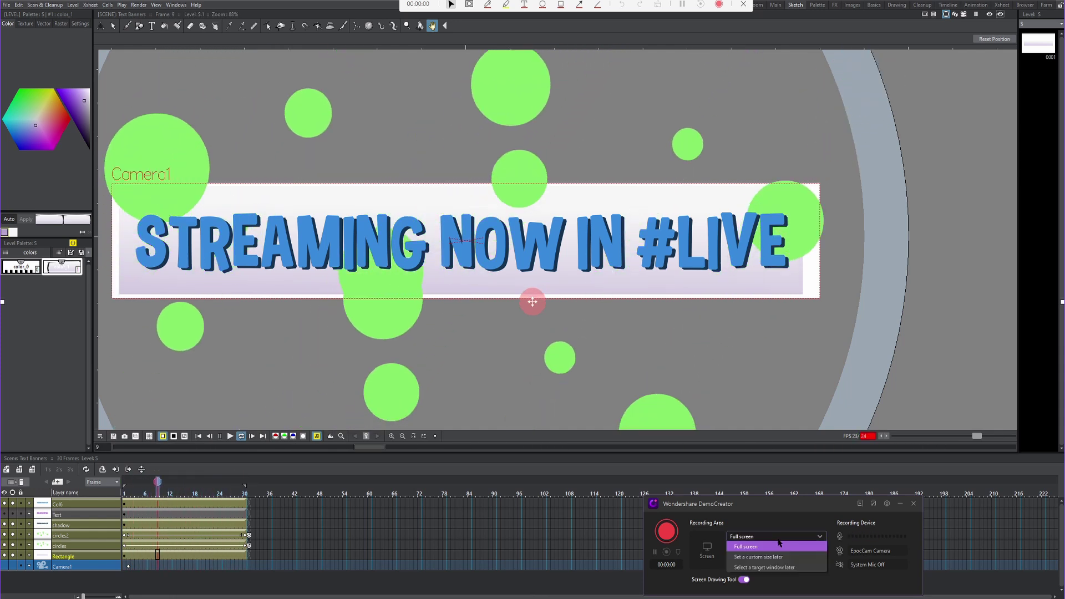
{"action": "left_click", "coordinate": [778, 559]}
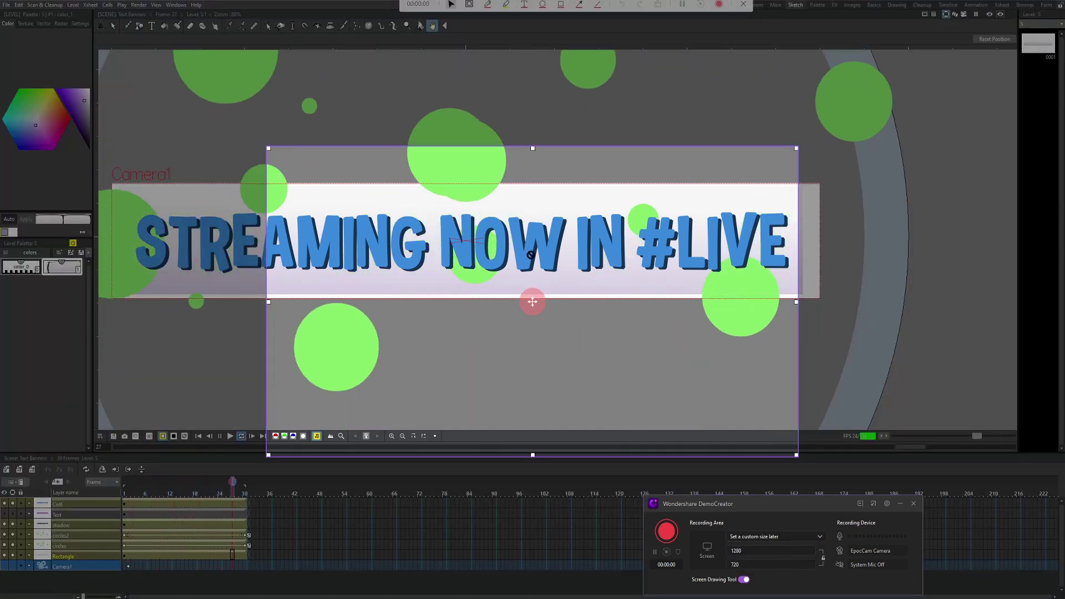
{"action": "left_click_drag", "start_coordinate": [532, 306], "coordinate": [365, 281]}
{"action": "left_click", "coordinate": [777, 536]}
{"action": "left_click", "coordinate": [770, 567]}
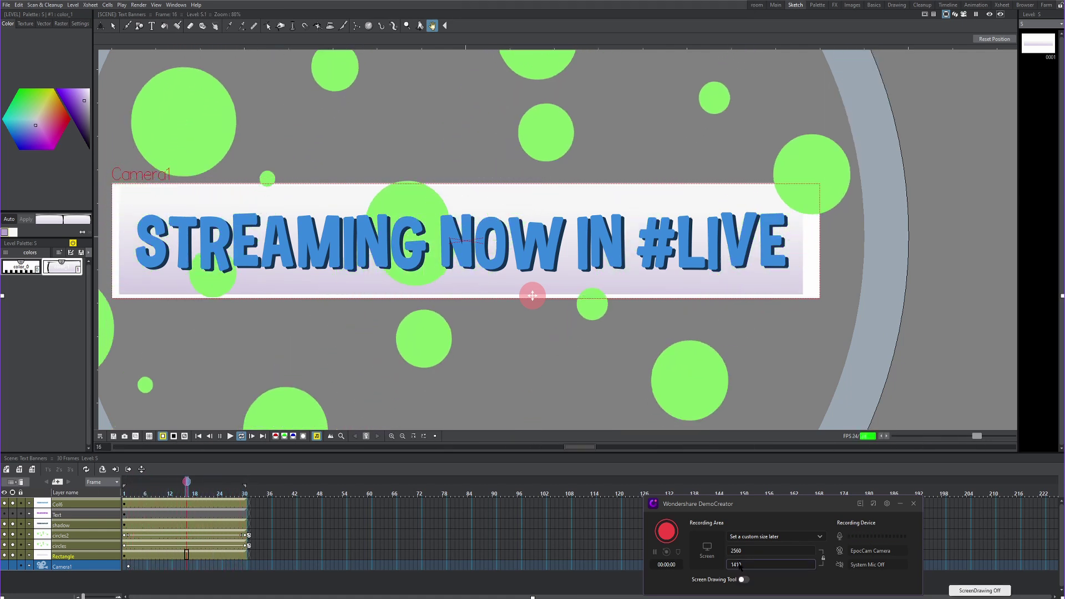
Record the banner animation, pausing the recording briefly and then resuming it
{"action": "left_click", "coordinate": [669, 534]}
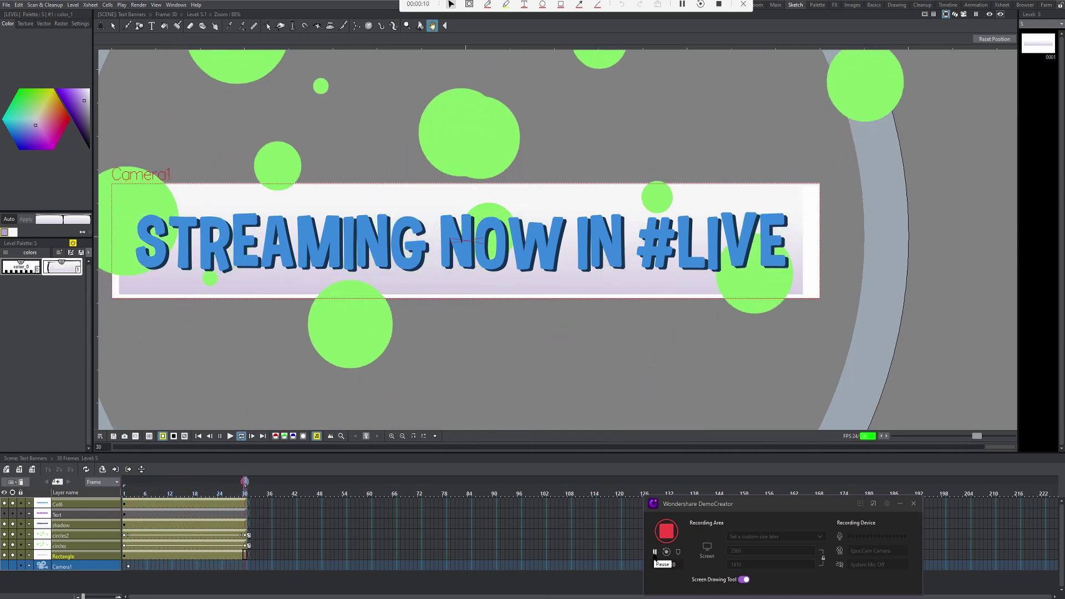
{"action": "left_click", "coordinate": [655, 552]}
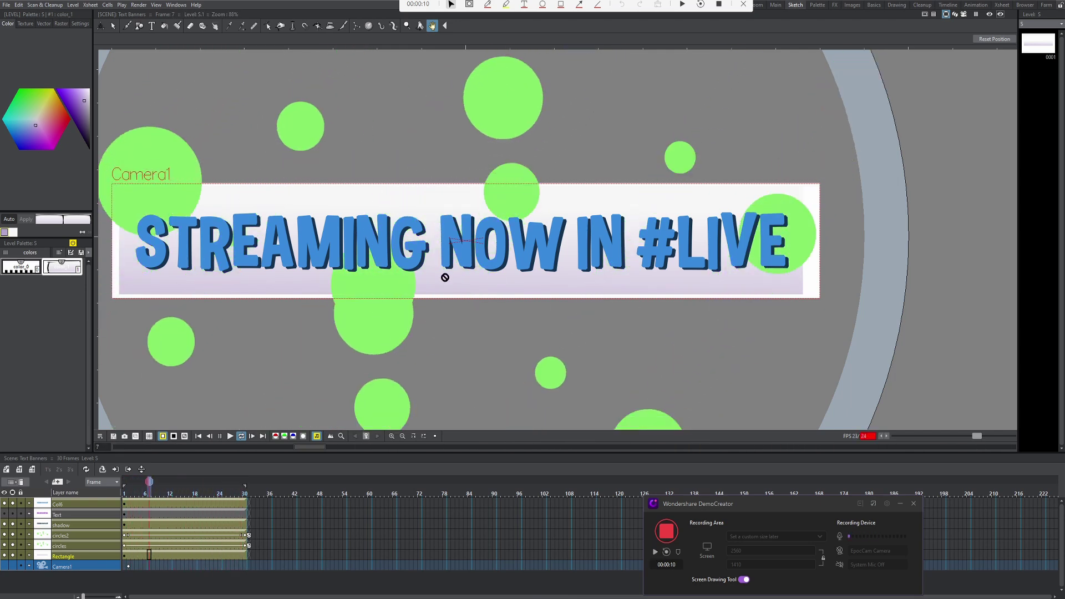
{"action": "scroll", "coordinate": [528, 293], "scroll_direction": "down", "scroll_amount": 2}
{"action": "scroll", "coordinate": [548, 297], "scroll_direction": "up", "scroll_amount": 3}
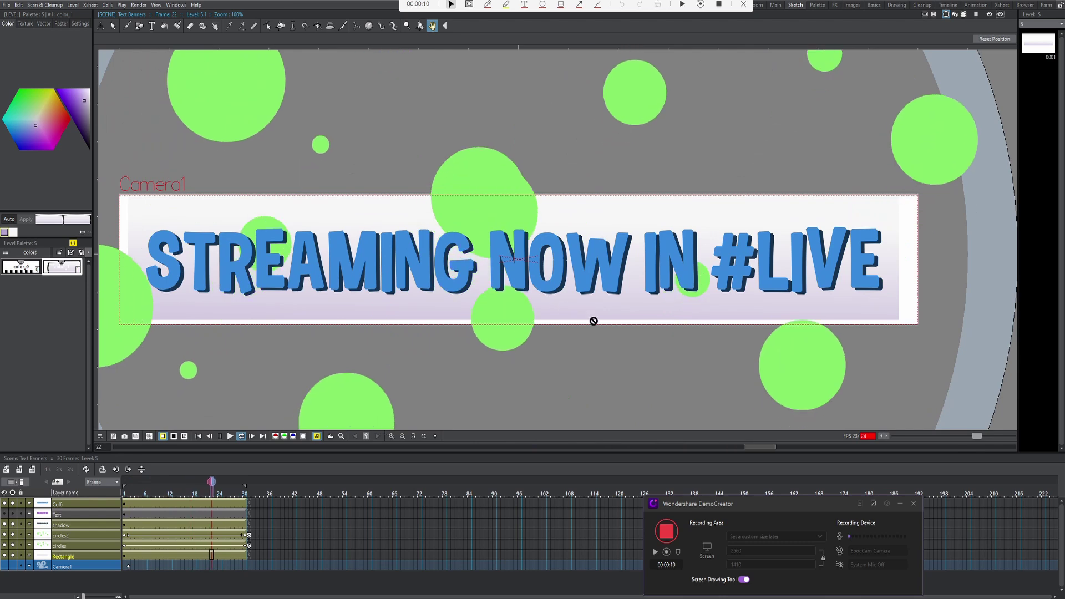
{"action": "scroll", "coordinate": [637, 321], "scroll_direction": "up", "scroll_amount": 1}
{"action": "scroll", "coordinate": [703, 418], "scroll_direction": "down", "scroll_amount": 1}
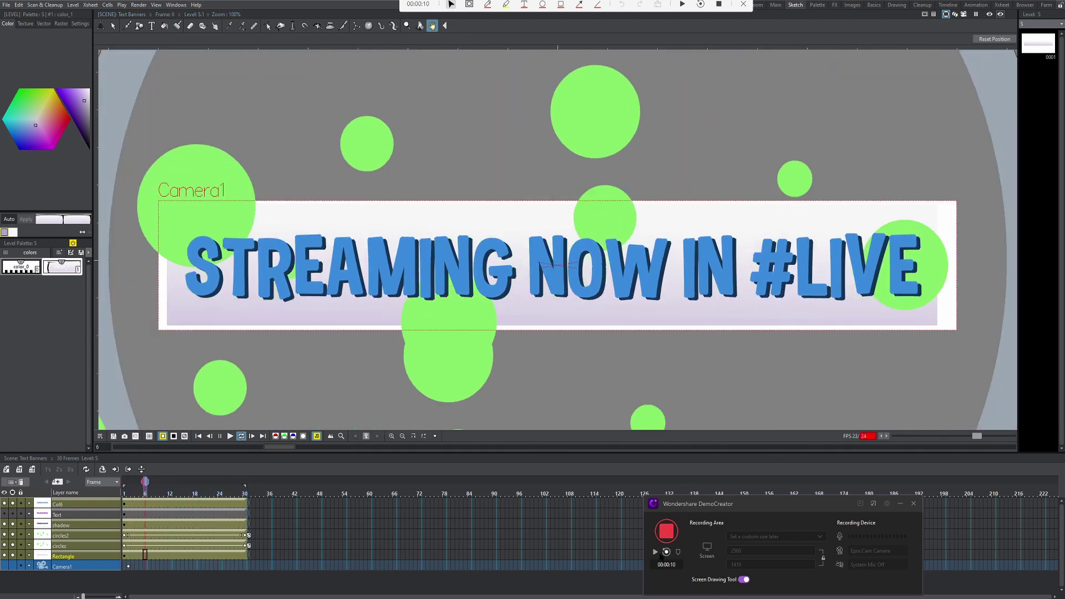
{"action": "left_click", "coordinate": [655, 552]}
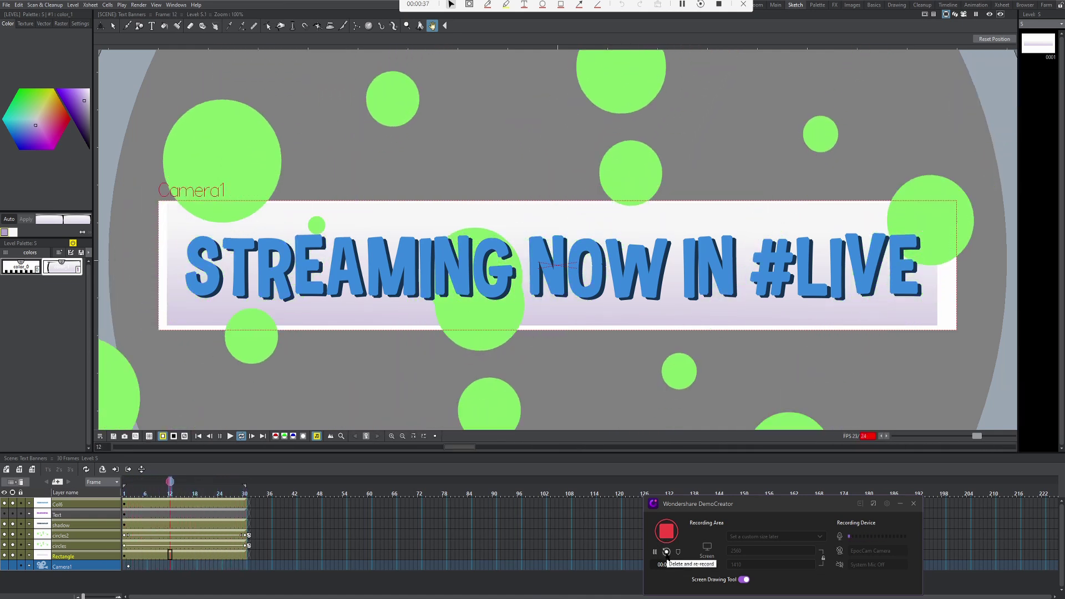
Discard the take and re-record, then drag the screen-drawing toolbar down into view
{"action": "left_click", "coordinate": [666, 552]}
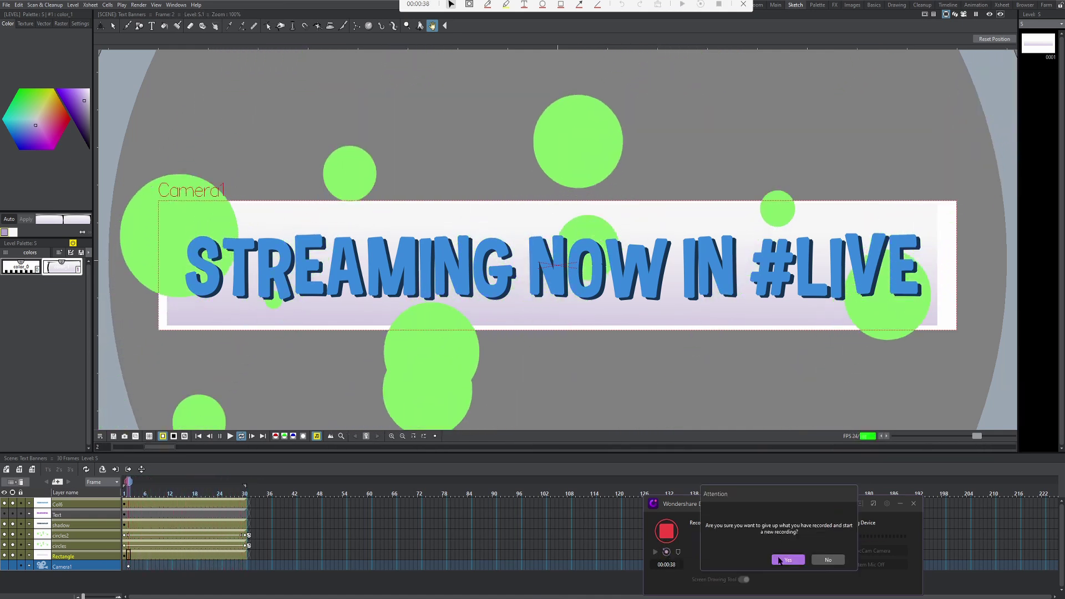
{"action": "left_click", "coordinate": [780, 561]}
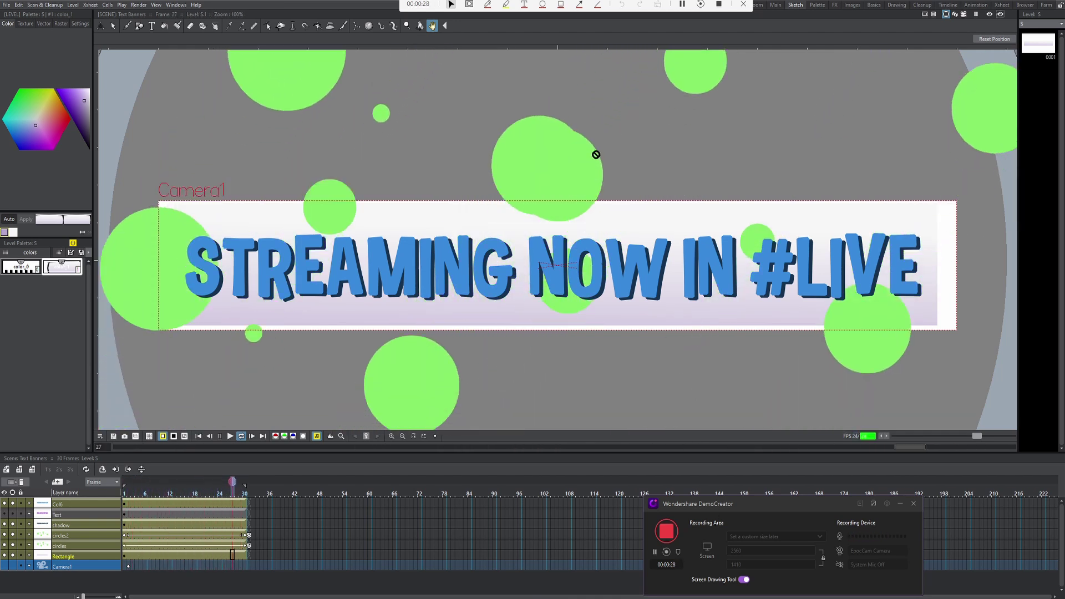
{"action": "scroll", "coordinate": [500, 145], "scroll_direction": "down", "scroll_amount": 2}
{"action": "scroll", "coordinate": [508, 157], "scroll_direction": "up", "scroll_amount": 3}
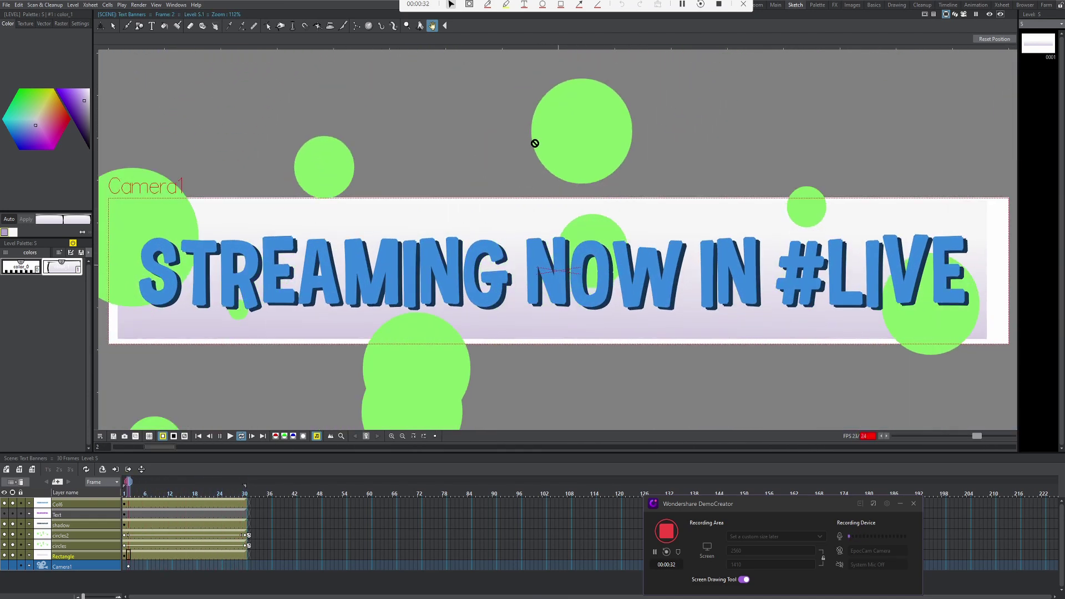
{"action": "left_click_drag", "start_coordinate": [428, 5], "coordinate": [505, 85]}
{"action": "scroll", "coordinate": [528, 150], "scroll_direction": "down", "scroll_amount": 2}
{"action": "scroll", "coordinate": [528, 149], "scroll_direction": "up", "scroll_amount": 1}
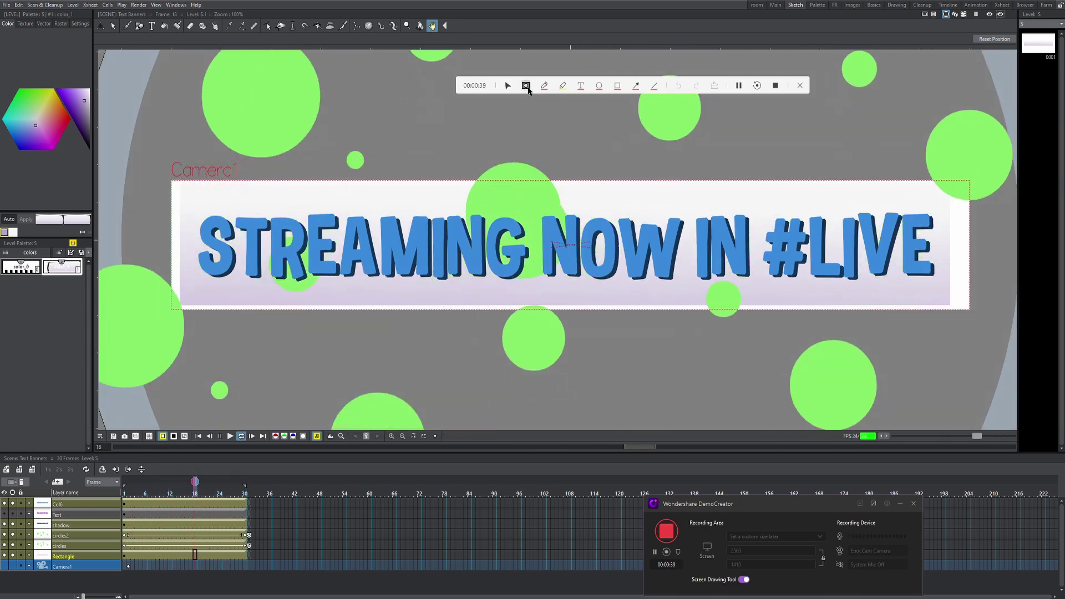
Try the spotlight, toggling it with Escape and Ctrl+Shift+S, then bring up the pen options
{"action": "left_click", "coordinate": [526, 86]}
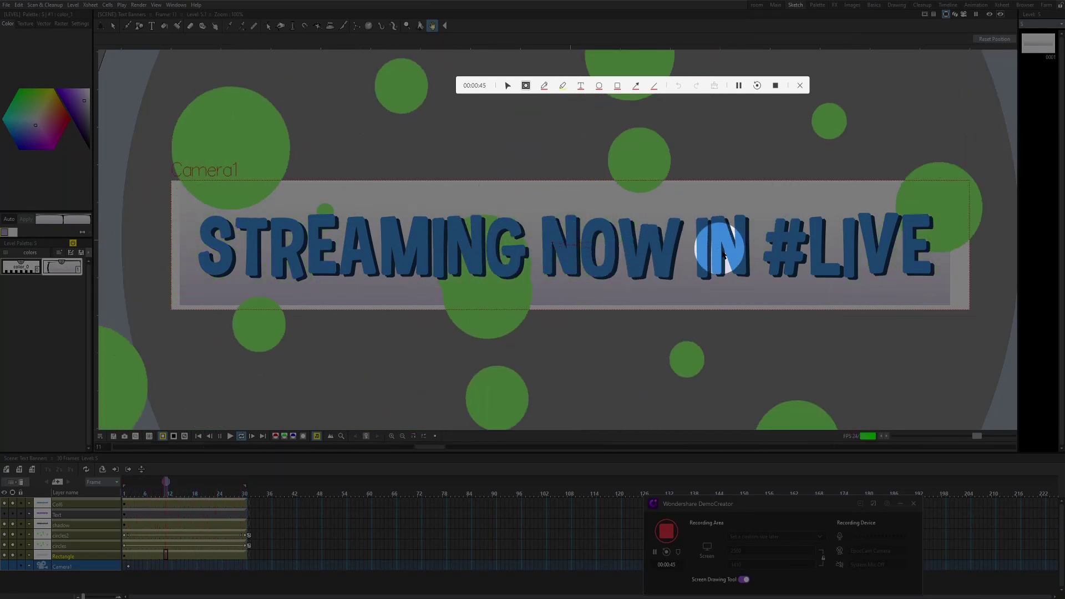
{"action": "key", "text": "Escape"}
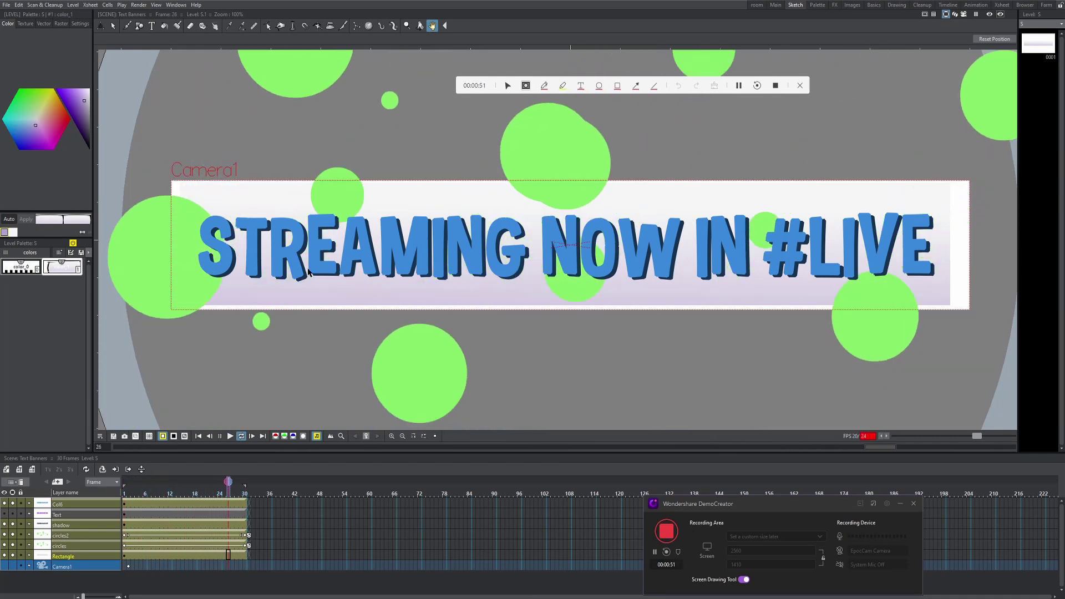
{"action": "key", "text": "ctrl+shift+s"}
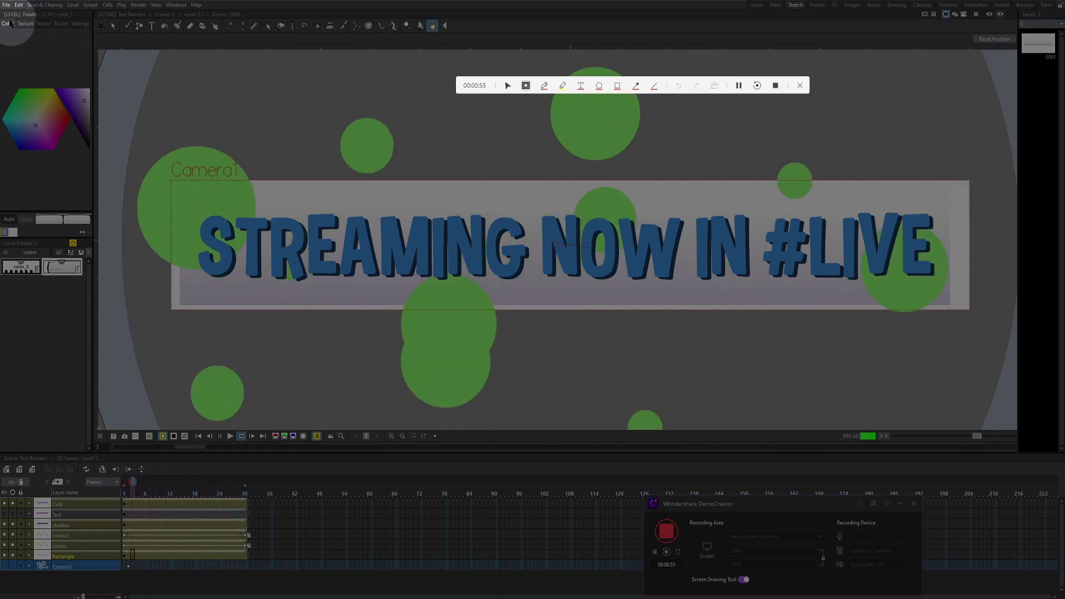
{"action": "key", "text": "ctrl+shift+s"}
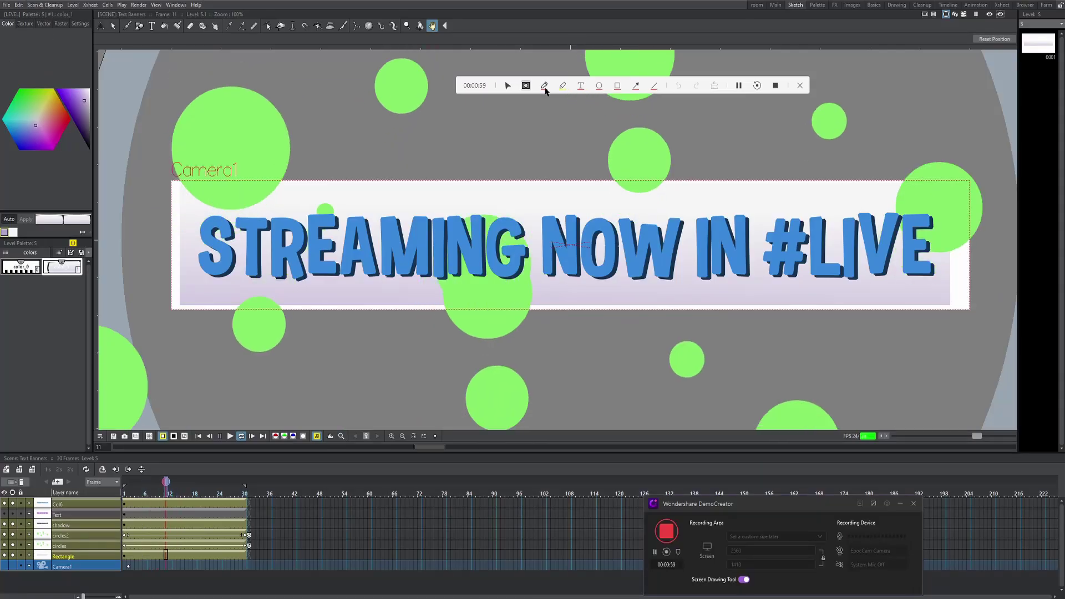
{"action": "left_click", "coordinate": [544, 86]}
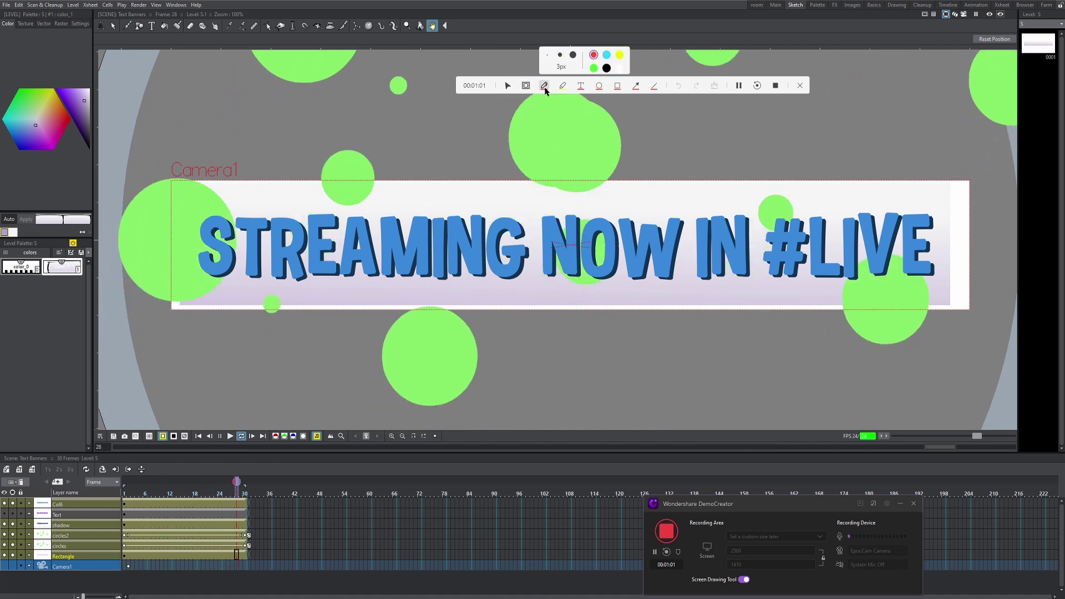
With a 16px pen, circle NOW and the level strip in cyan, then undo both
{"action": "left_click", "coordinate": [574, 57]}
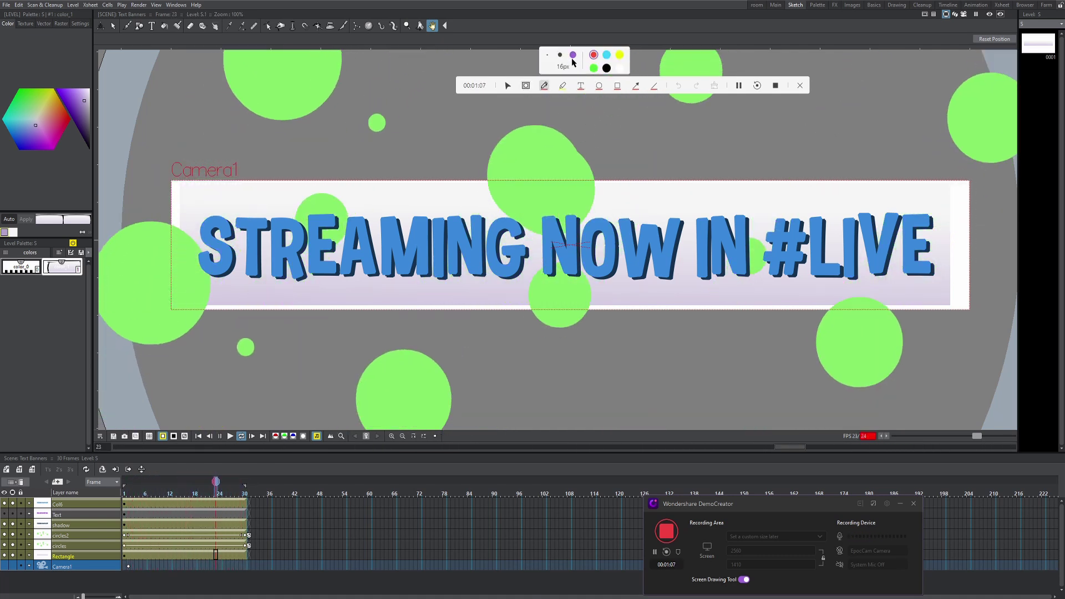
{"action": "left_click", "coordinate": [606, 55]}
{"action": "mouse_move", "coordinate": [620, 152]}
{"action": "left_mouse_down"}
{"action": "mouse_move", "coordinate": [566, 219]}
{"action": "mouse_move", "coordinate": [580, 115]}
{"action": "left_mouse_up"}
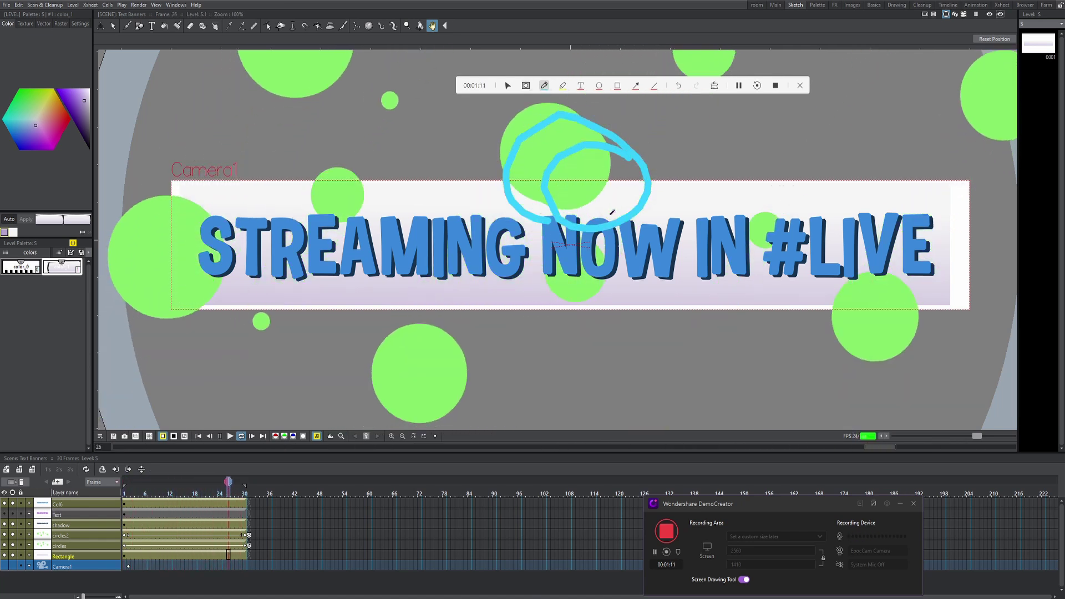
{"action": "key", "text": "ctrl+y"}
{"action": "key", "text": "ctrl+z"}
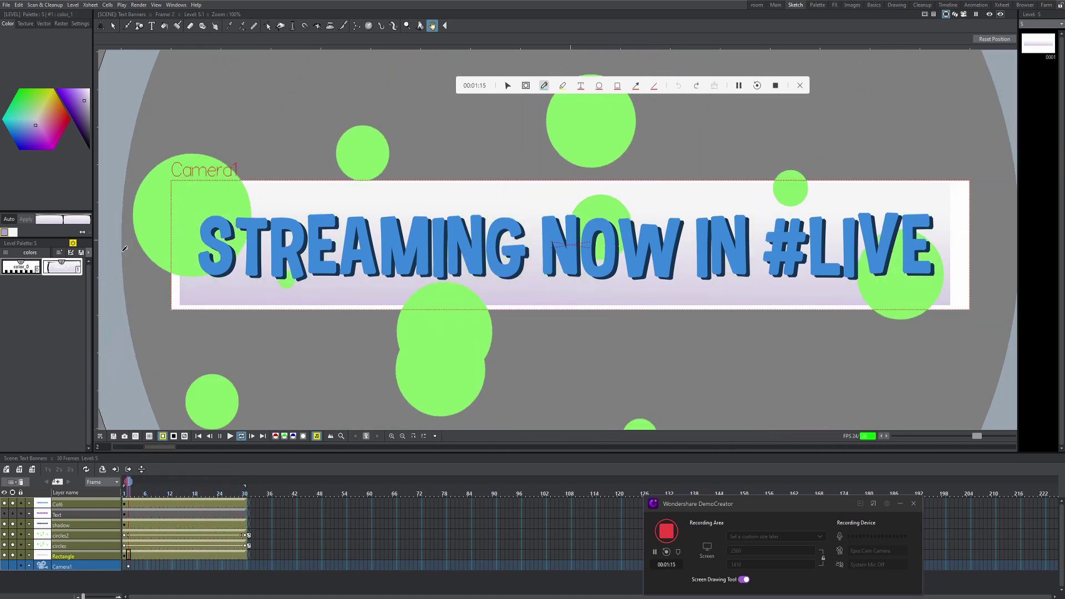
{"action": "left_click_drag", "start_coordinate": [125, 249], "coordinate": [1, 221]}
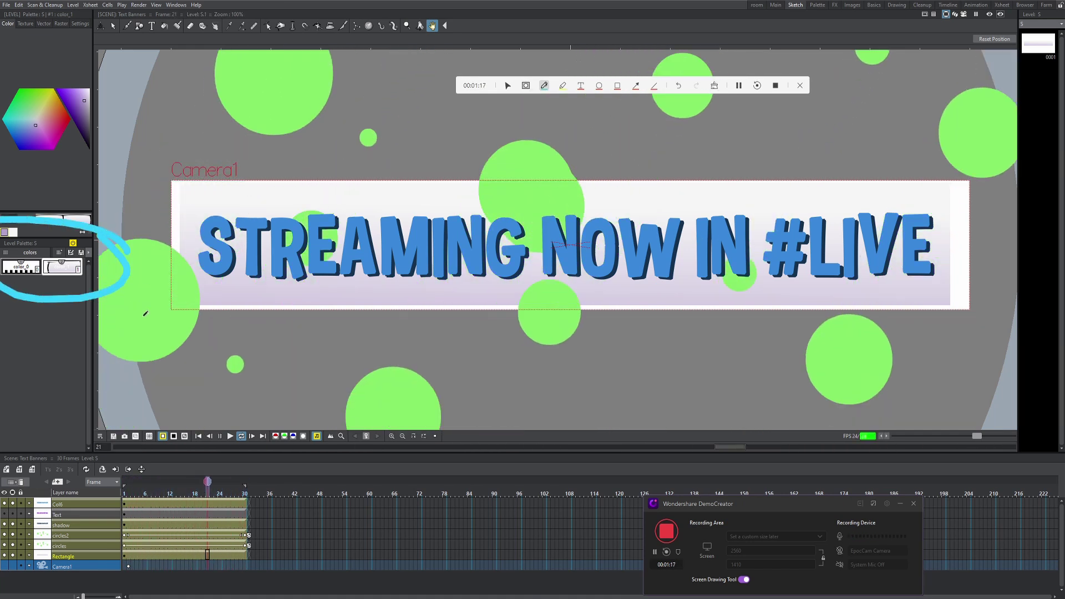
{"action": "left_click", "coordinate": [678, 86]}
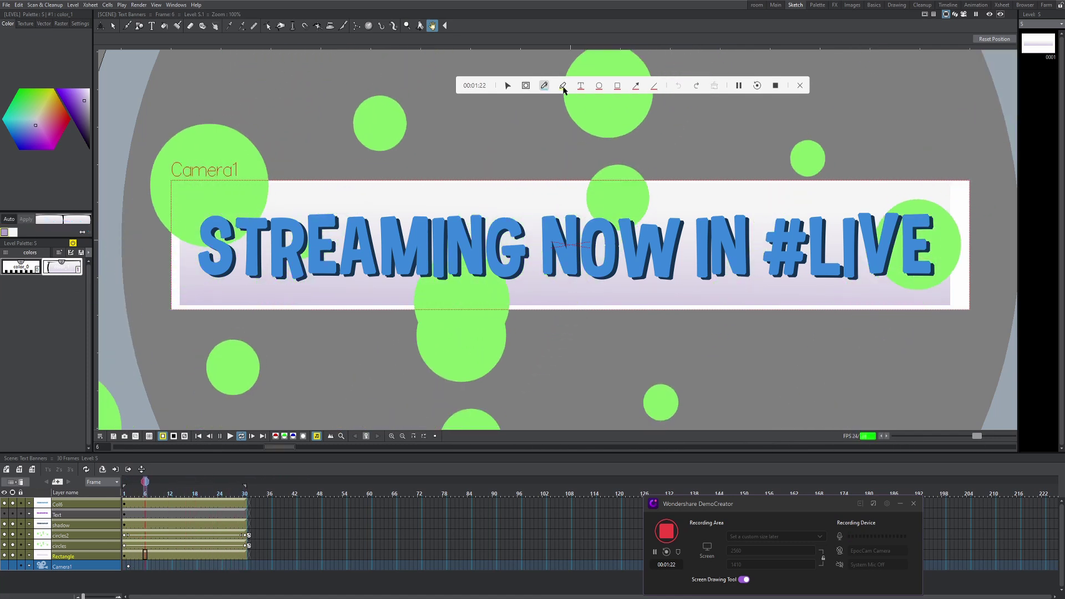
Highlight the 84 frame label with a 16px highlighter, then undo the stroke
{"action": "left_click", "coordinate": [563, 87]}
{"action": "left_click", "coordinate": [574, 55]}
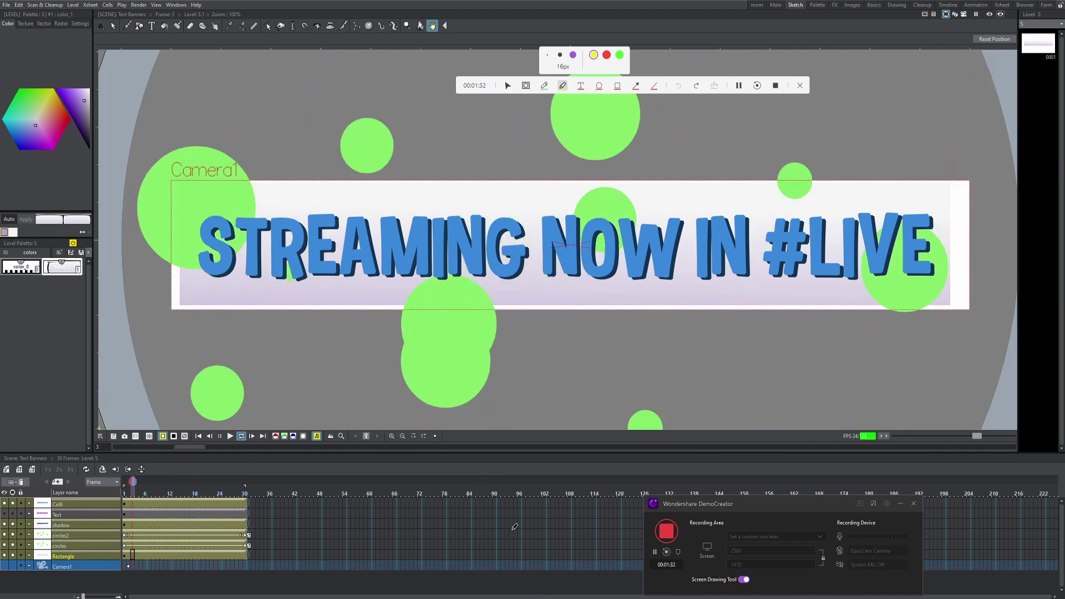
{"action": "left_click_drag", "start_coordinate": [477, 492], "coordinate": [456, 494]}
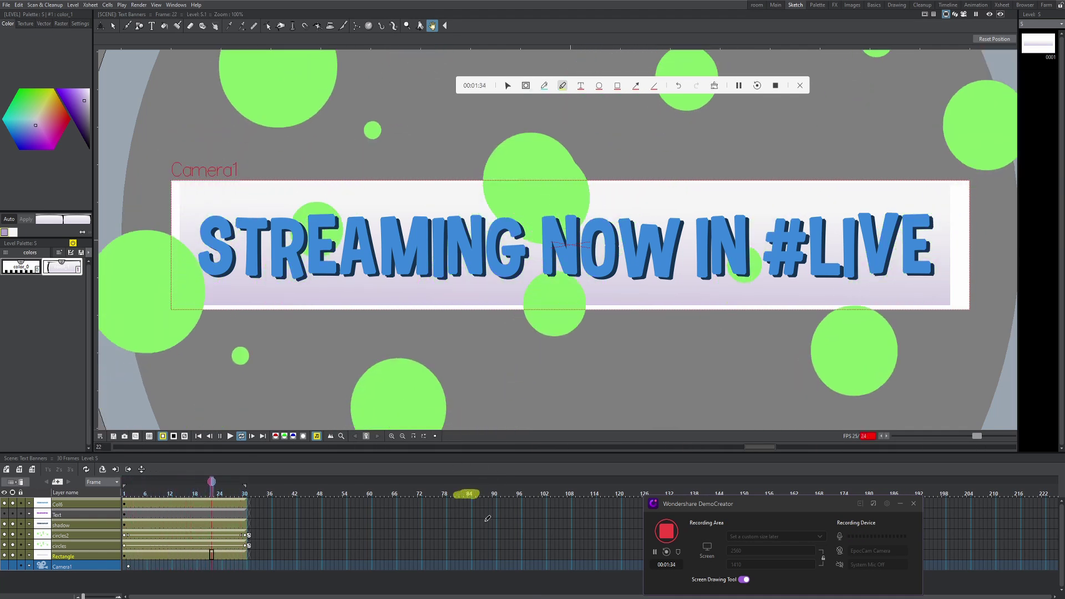
{"action": "left_click", "coordinate": [678, 85]}
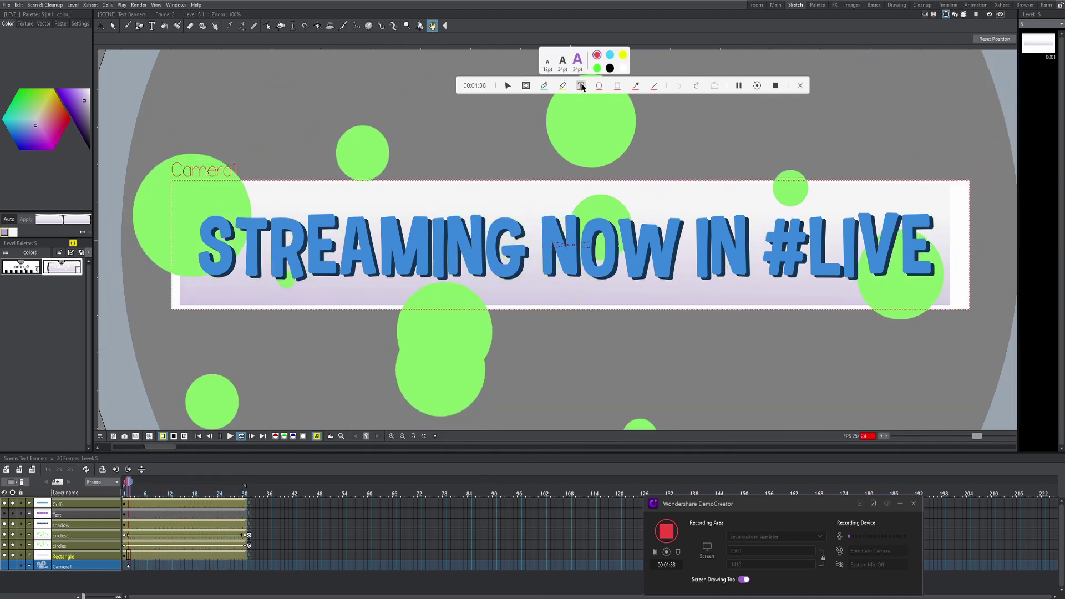
Add text labels 'Animated in Opentoon' below the banner and 'Circles!' above it
{"action": "left_click", "coordinate": [582, 86]}
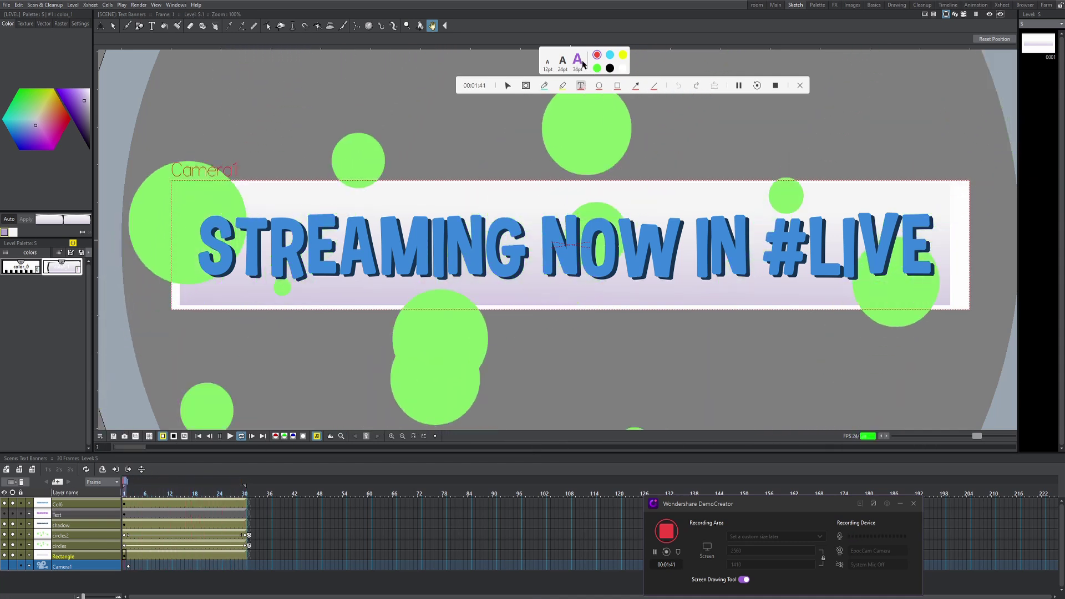
{"action": "left_click", "coordinate": [630, 355]}
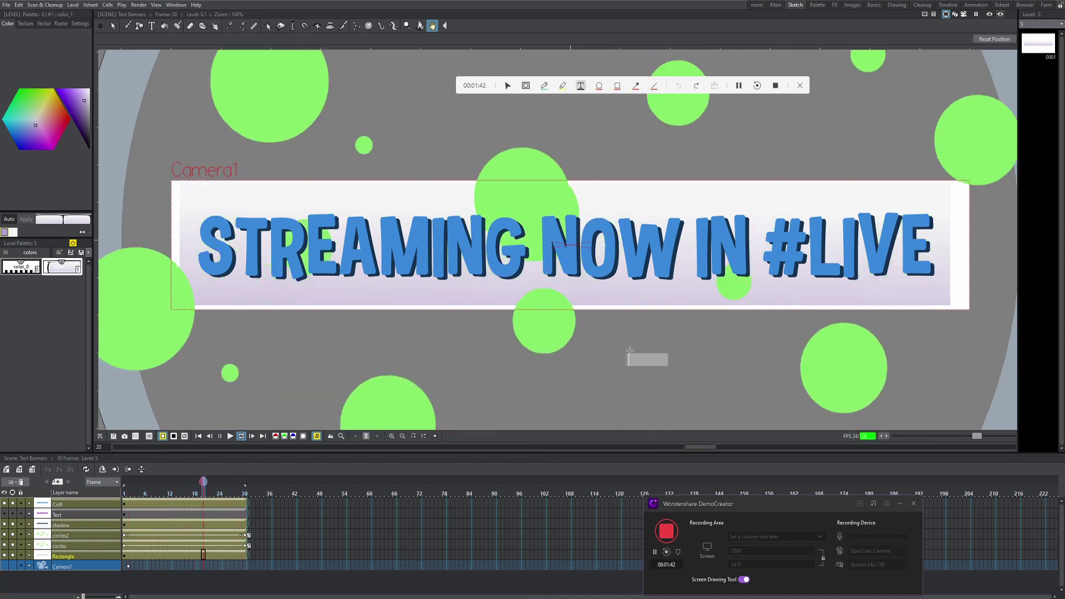
{"action": "type", "text": "Anim"}
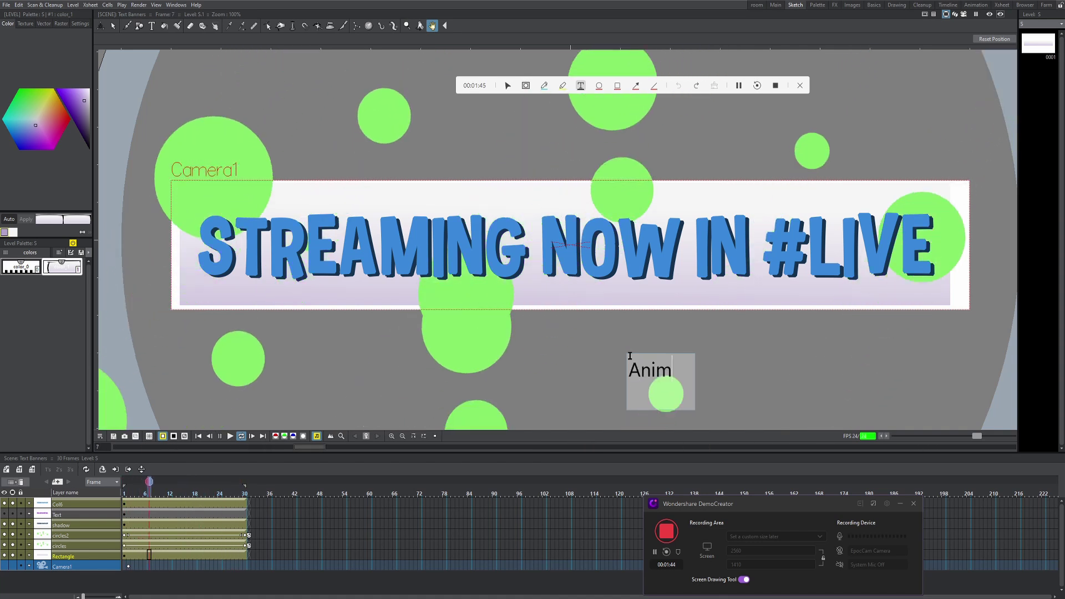
{"action": "type", "text": "ated in "}
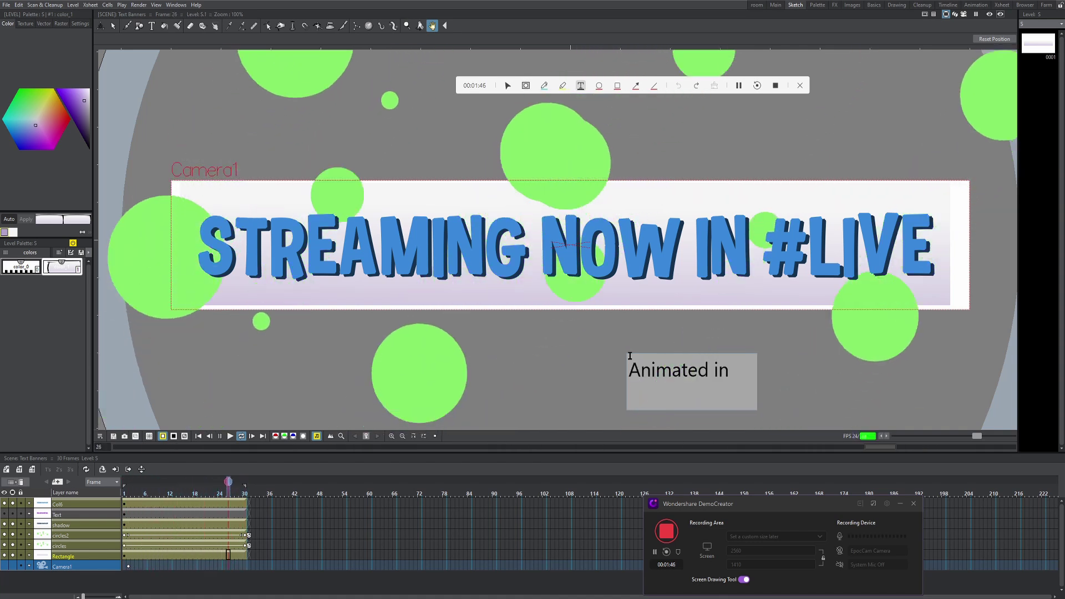
{"action": "type", "text": "Opentoonz"}
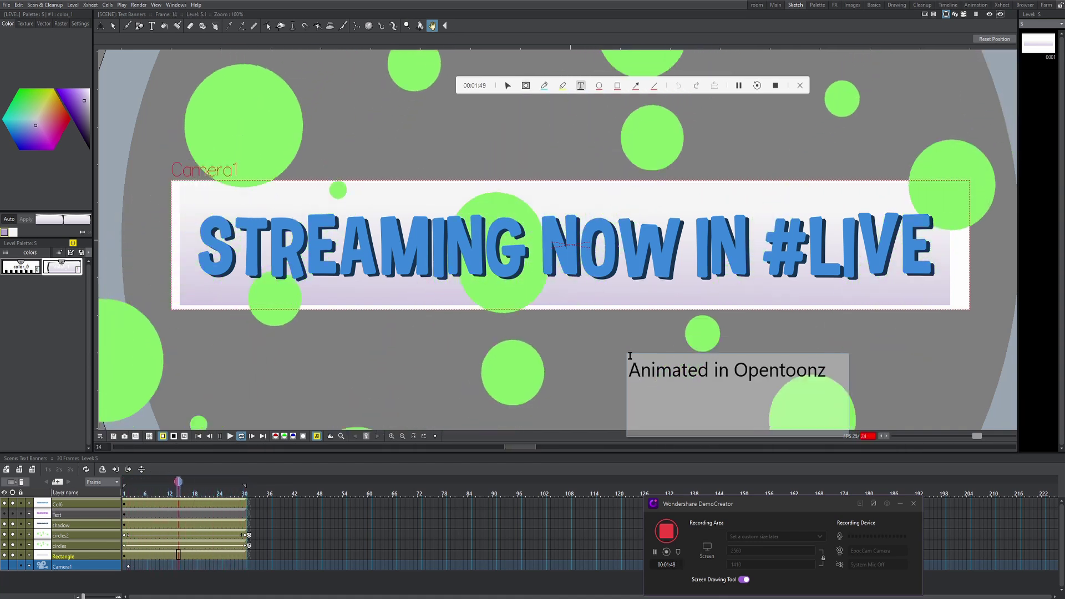
{"action": "left_click", "coordinate": [620, 363]}
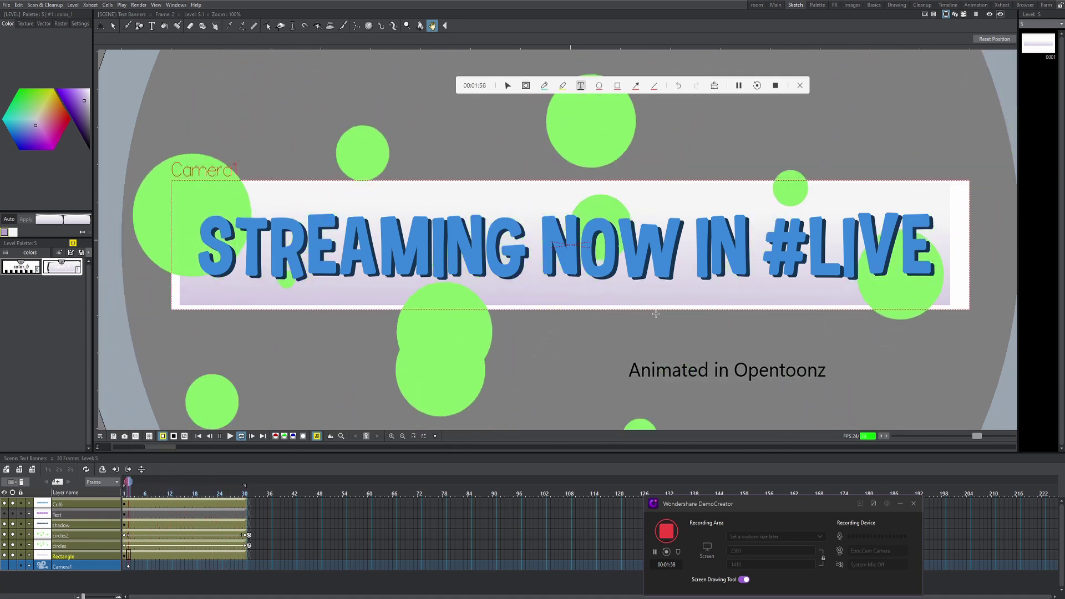
{"action": "left_click", "coordinate": [364, 160]}
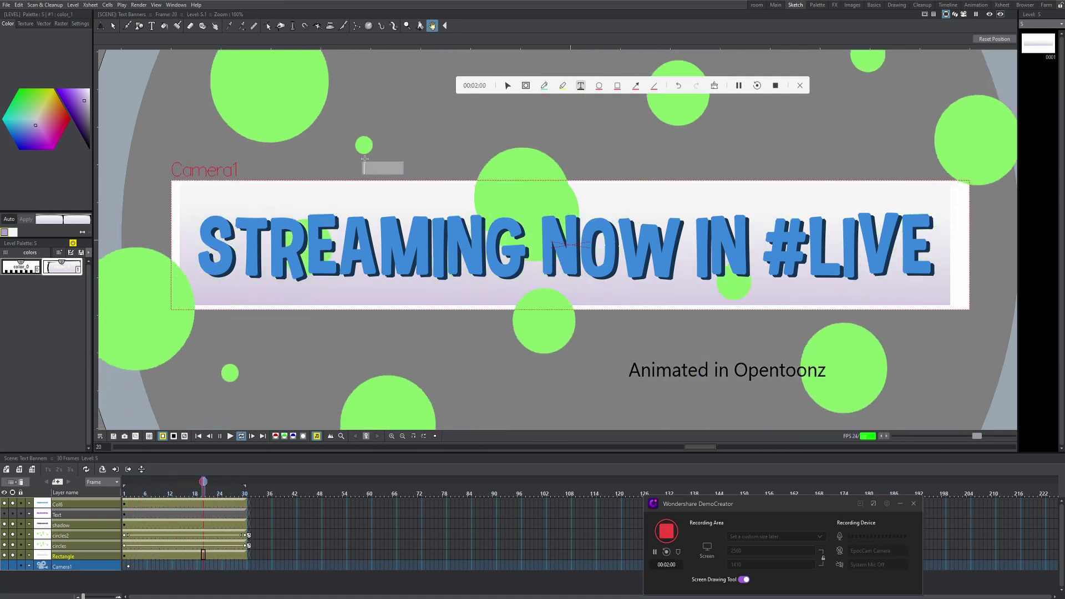
{"action": "type", "text": "Circles"}
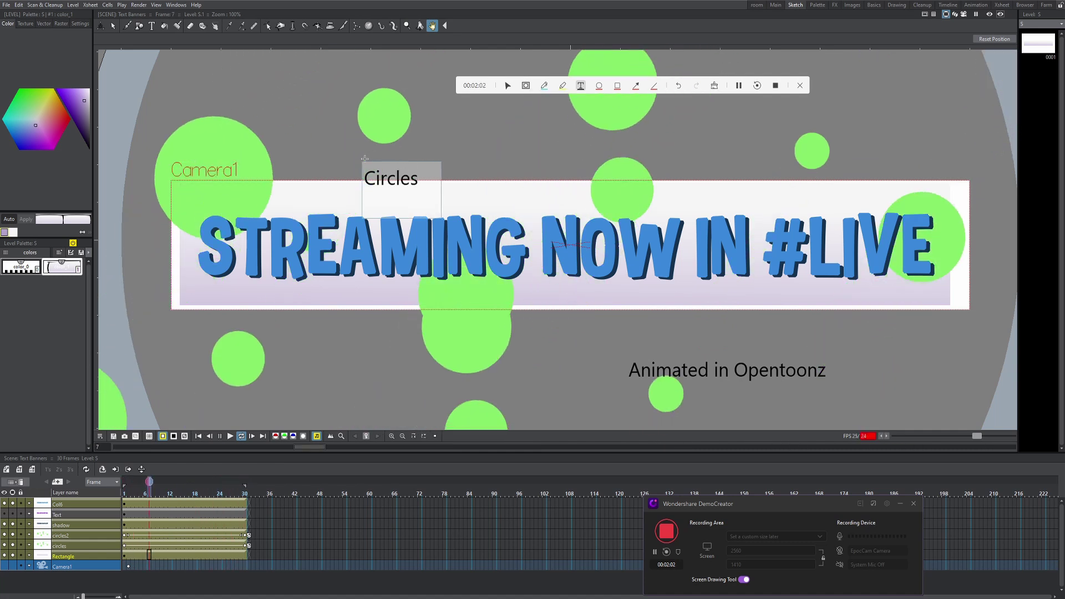
{"action": "type", "text": "!"}
{"action": "left_click", "coordinate": [522, 227]}
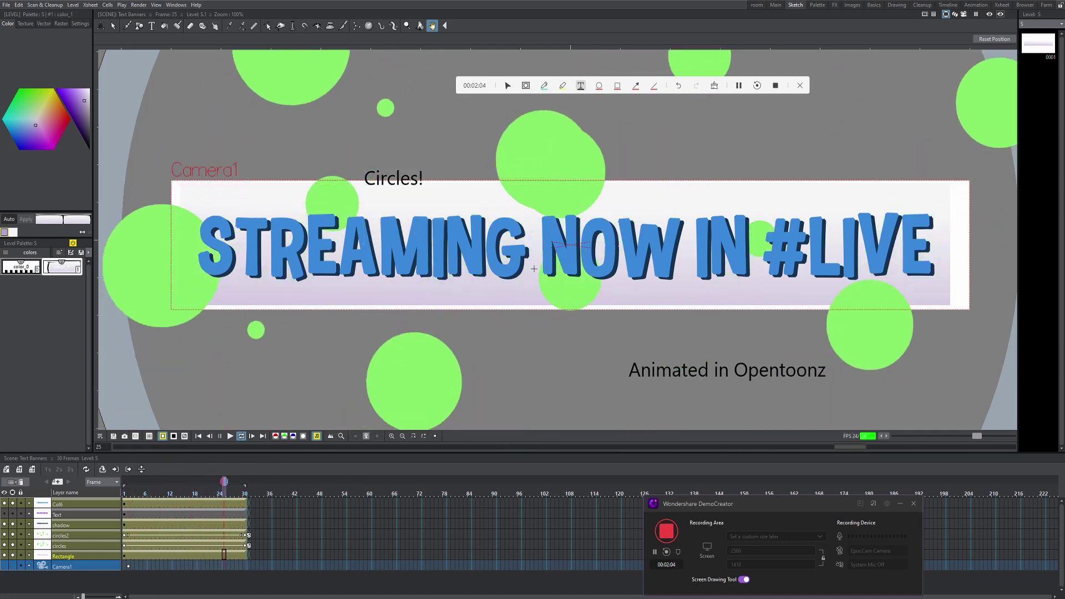
Circle NOW with a cyan pen stroke and highlight the Circles! label in yellow
{"action": "left_click_drag", "start_coordinate": [654, 193], "coordinate": [604, 290]}
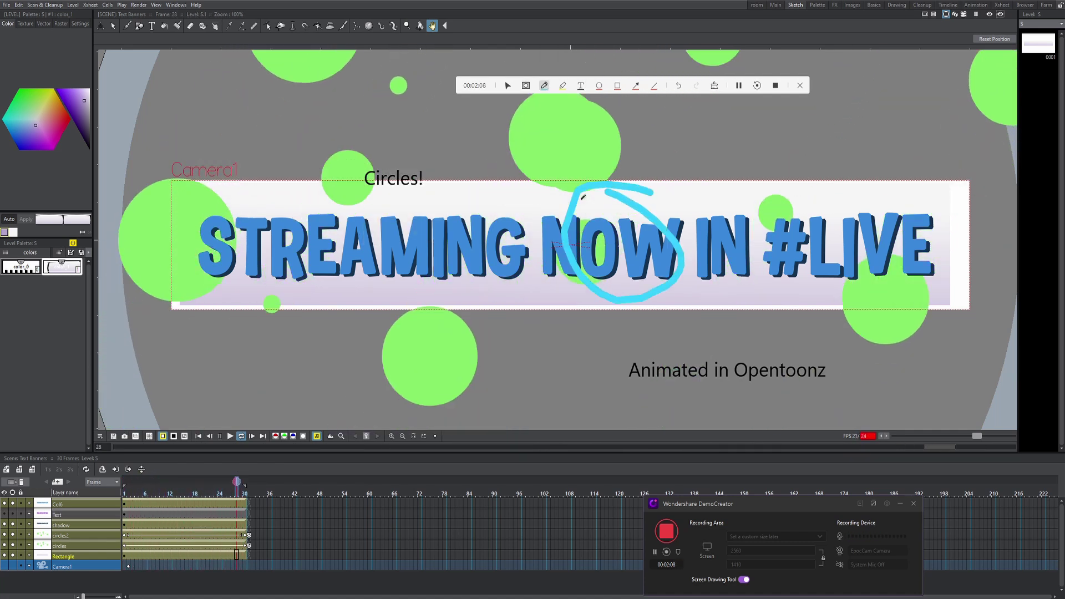
{"action": "left_click", "coordinate": [563, 85]}
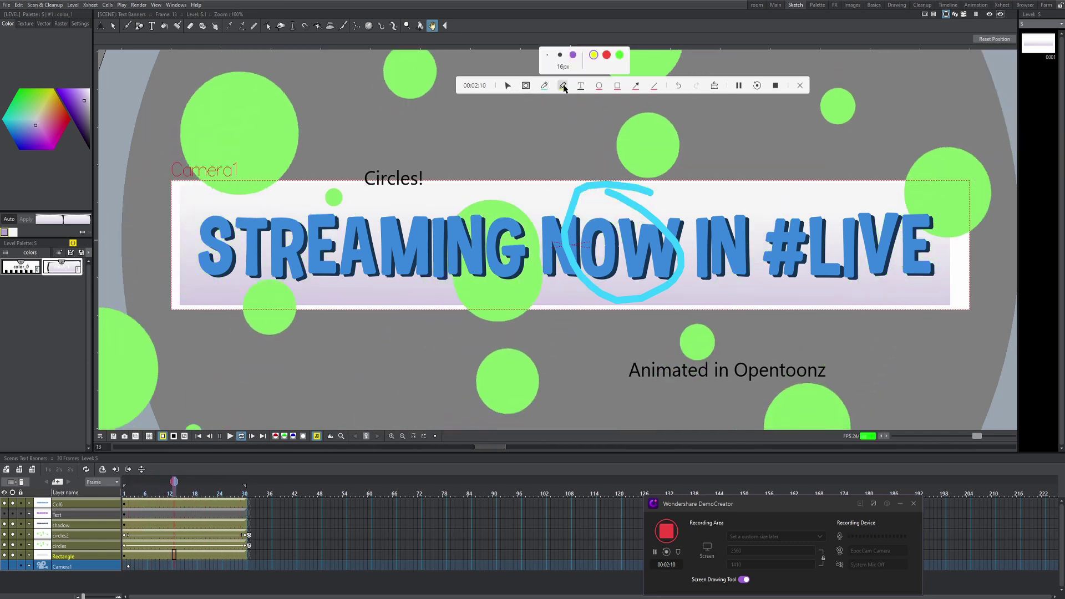
{"action": "mouse_move", "coordinate": [578, 153]}
{"action": "left_mouse_down"}
{"action": "mouse_move", "coordinate": [461, 178]}
{"action": "mouse_move", "coordinate": [544, 250]}
{"action": "mouse_move", "coordinate": [552, 165]}
{"action": "left_mouse_up"}
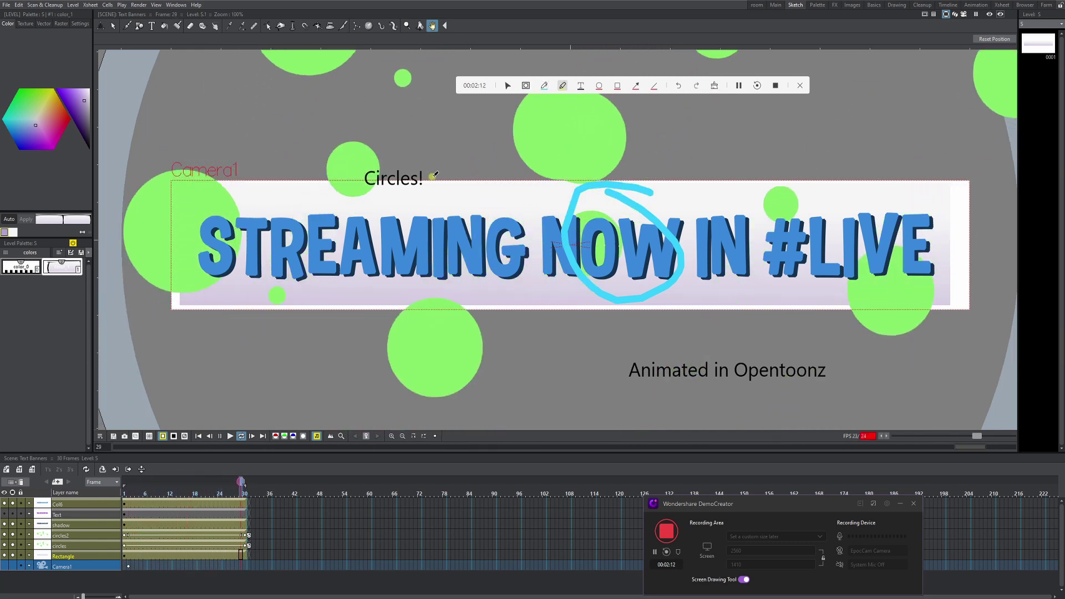
{"action": "left_click_drag", "start_coordinate": [416, 174], "coordinate": [432, 179]}
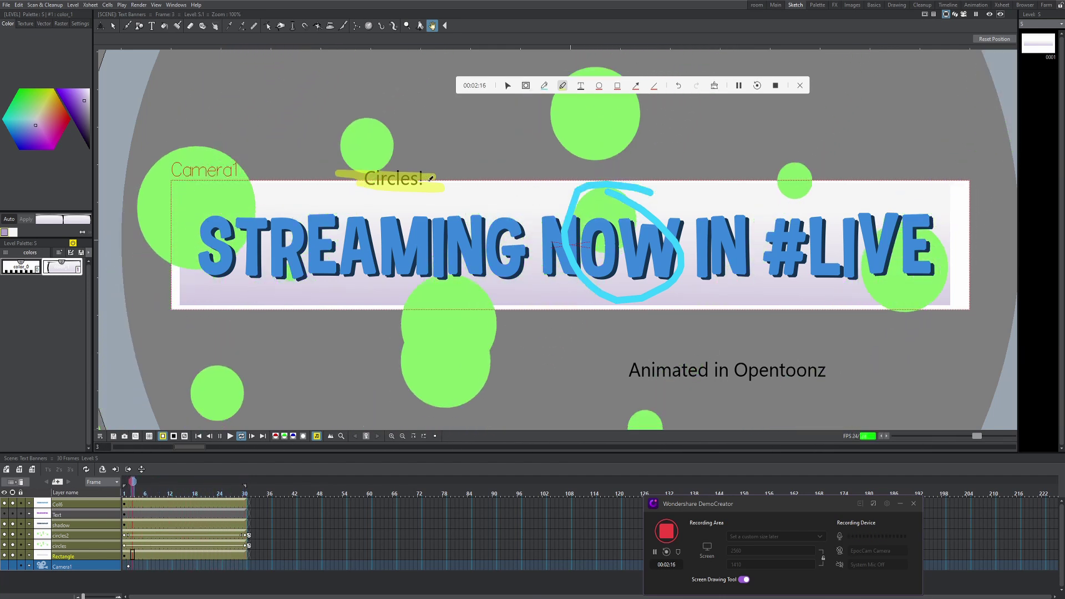
Clear all annotations from the screen, then draw a fresh pen loop around NOW
{"action": "left_click", "coordinate": [715, 86]}
{"action": "left_click", "coordinate": [544, 85]}
{"action": "mouse_move", "coordinate": [684, 214]}
{"action": "left_mouse_down"}
{"action": "mouse_move", "coordinate": [690, 183]}
{"action": "mouse_move", "coordinate": [660, 150]}
{"action": "left_mouse_up"}
{"action": "left_click", "coordinate": [678, 85]}
{"action": "left_click", "coordinate": [600, 85]}
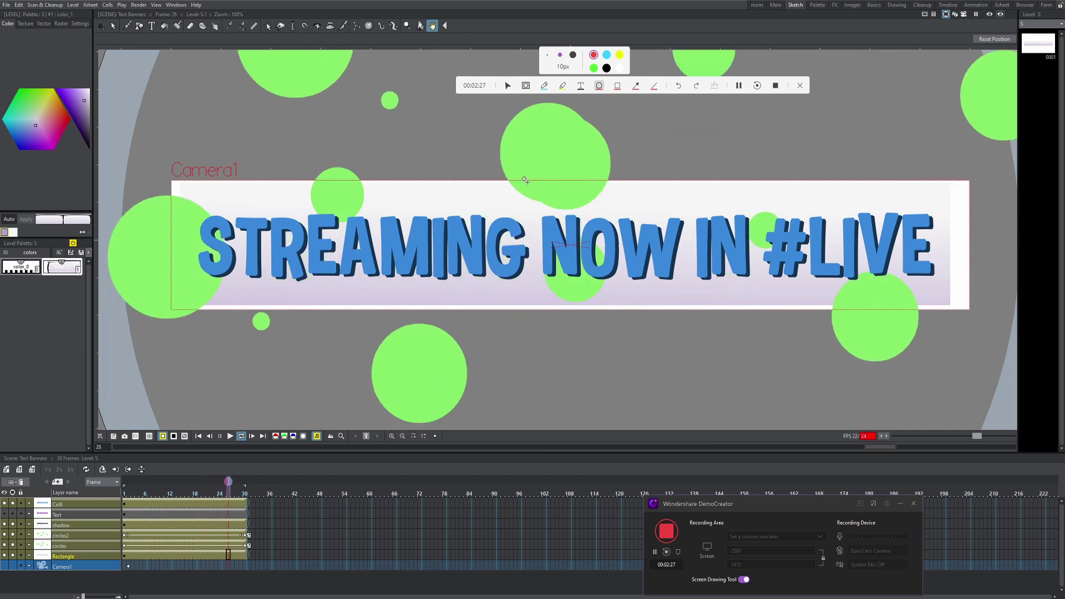
{"action": "left_click_drag", "start_coordinate": [525, 180], "coordinate": [707, 314]}
{"action": "left_click_drag", "start_coordinate": [187, 191], "coordinate": [338, 309]}
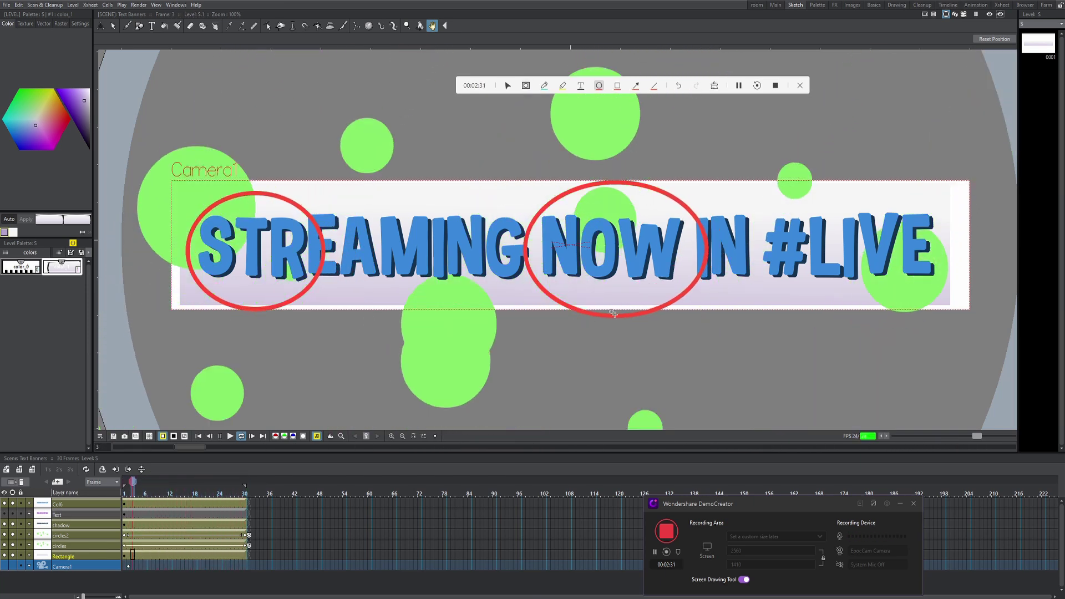
{"action": "left_click_drag", "start_coordinate": [776, 184], "coordinate": [947, 318]}
{"action": "left_click", "coordinate": [715, 85]}
{"action": "left_click", "coordinate": [617, 86]}
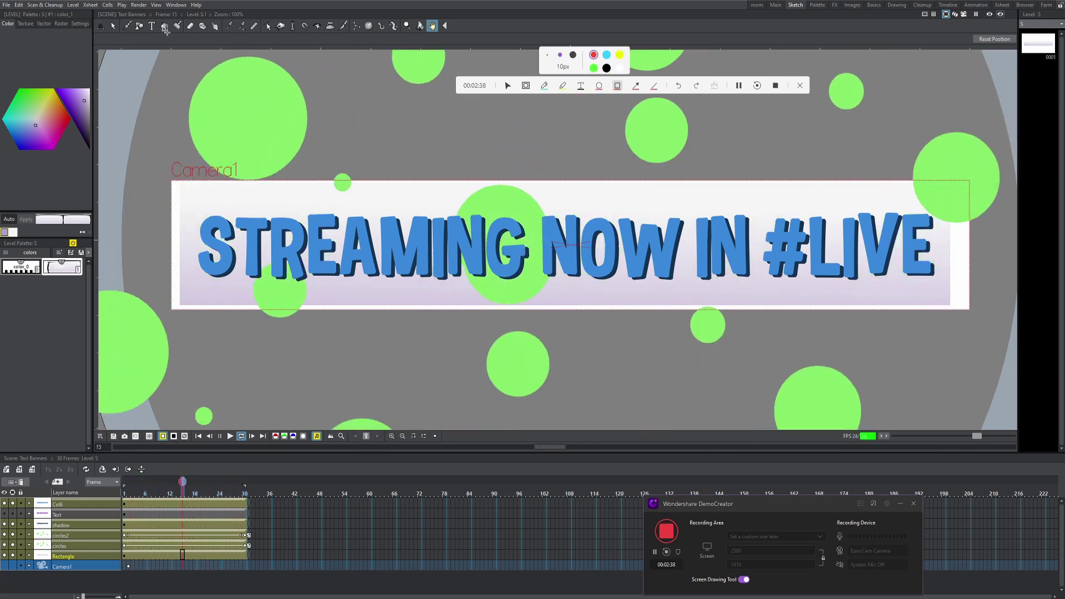
{"action": "left_click", "coordinate": [617, 86]}
{"action": "left_click", "coordinate": [617, 86]}
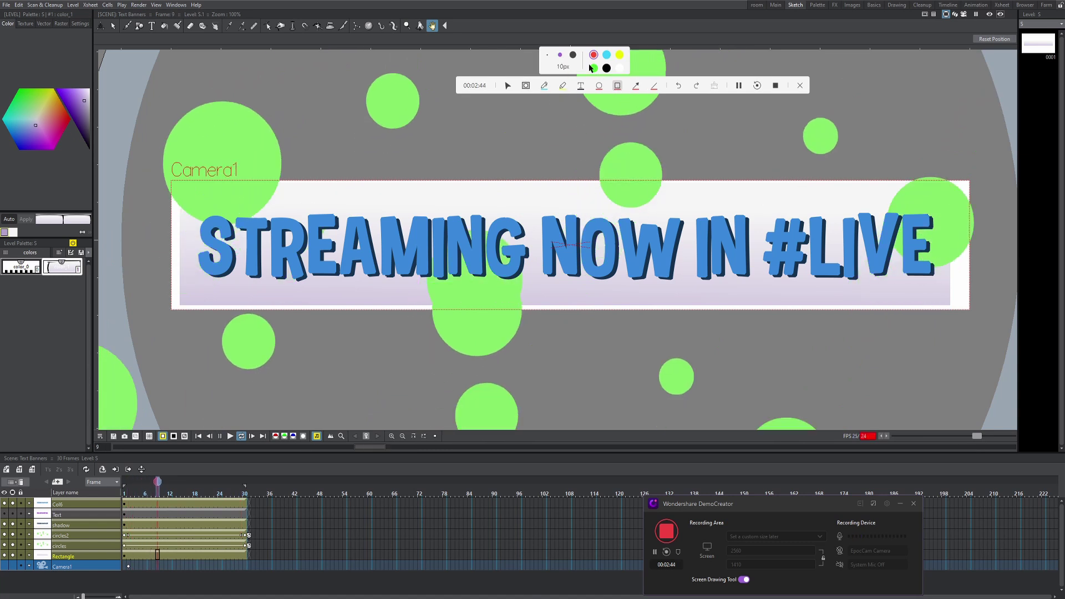
{"action": "left_click", "coordinate": [548, 55]}
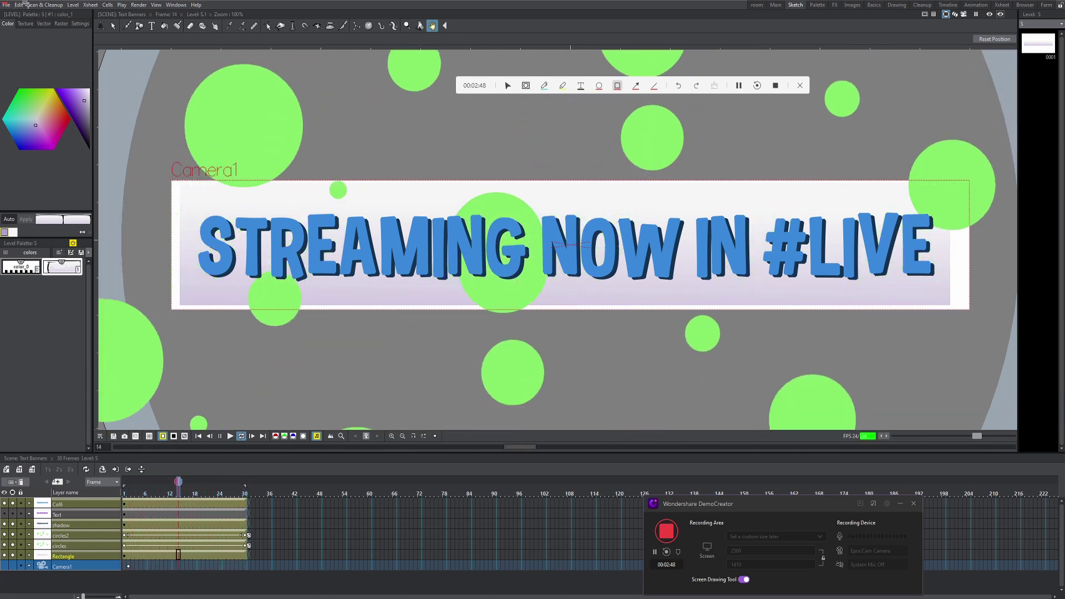
{"action": "left_click_drag", "start_coordinate": [2, 1], "coordinate": [203, 10]}
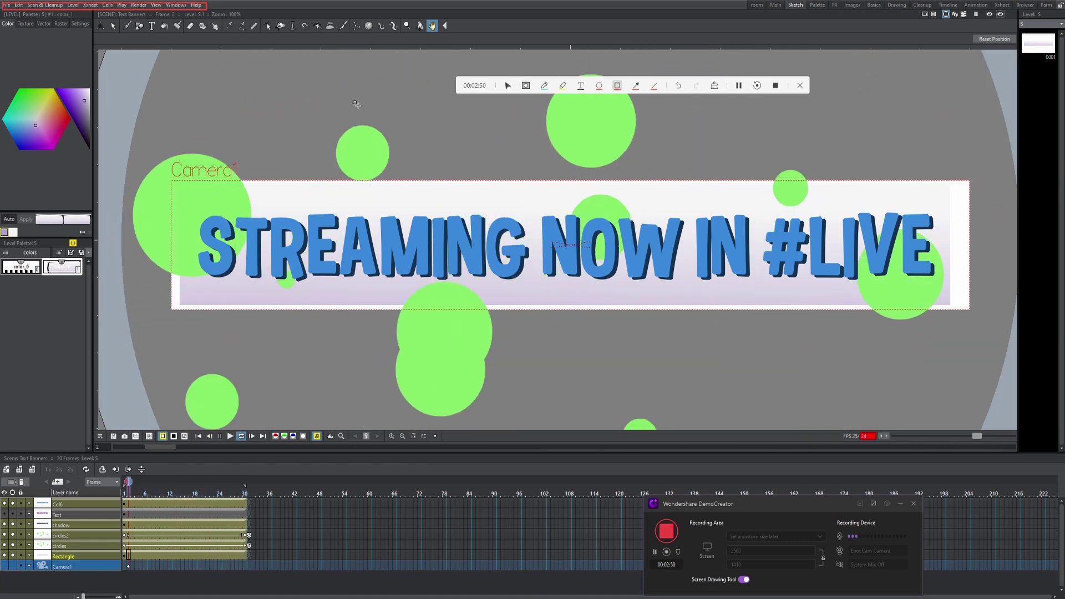
{"action": "left_click", "coordinate": [678, 85]}
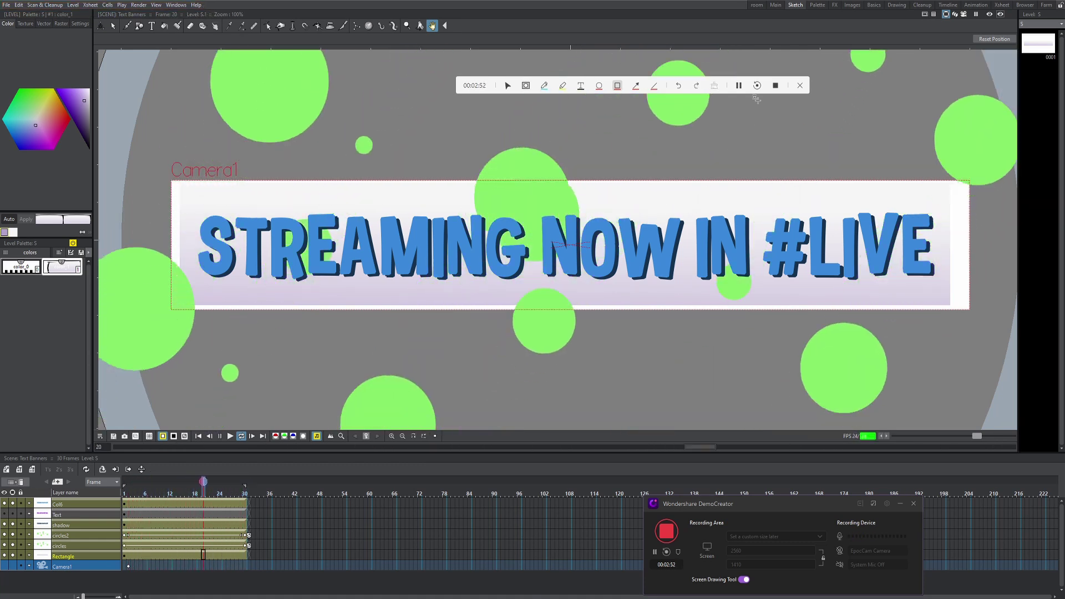
{"action": "left_click", "coordinate": [636, 85]}
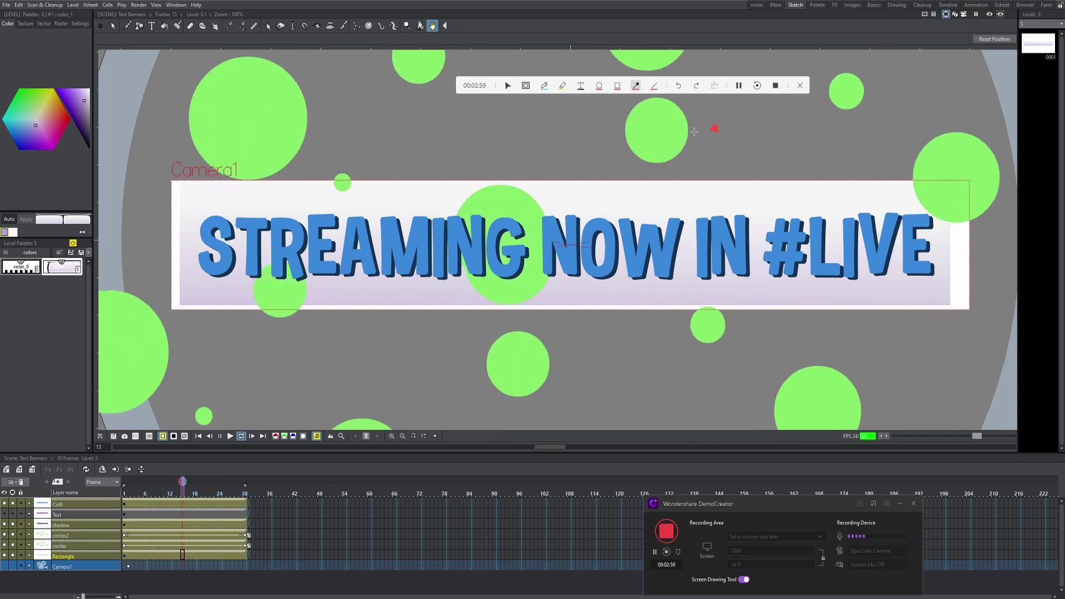
{"action": "left_click_drag", "start_coordinate": [698, 135], "coordinate": [525, 226]}
{"action": "left_click_drag", "start_coordinate": [749, 150], "coordinate": [602, 248]}
{"action": "left_click", "coordinate": [678, 85]}
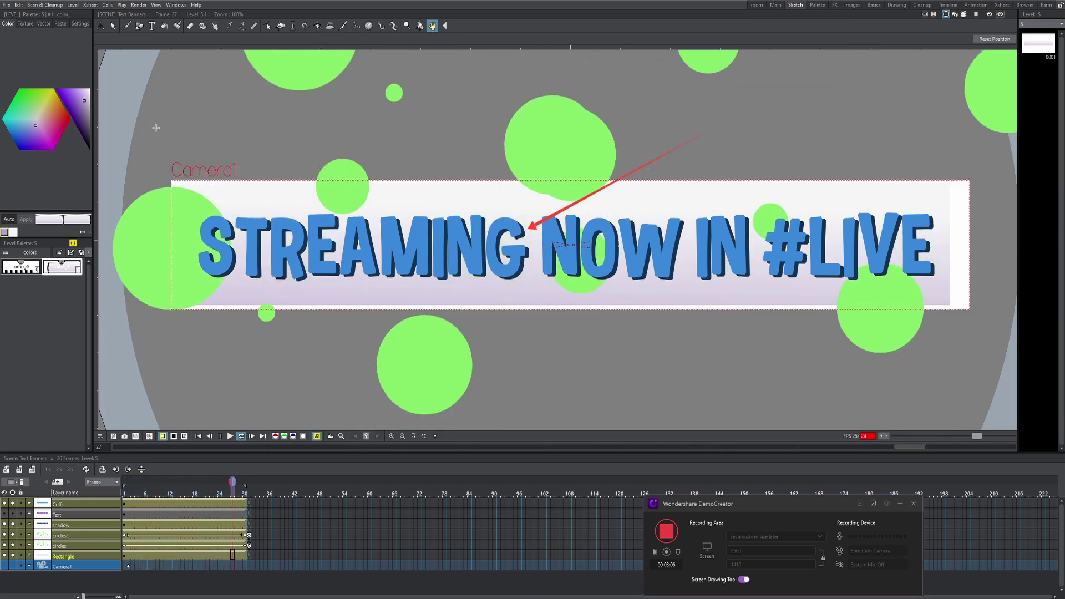
{"action": "left_click_drag", "start_coordinate": [161, 136], "coordinate": [304, 222]}
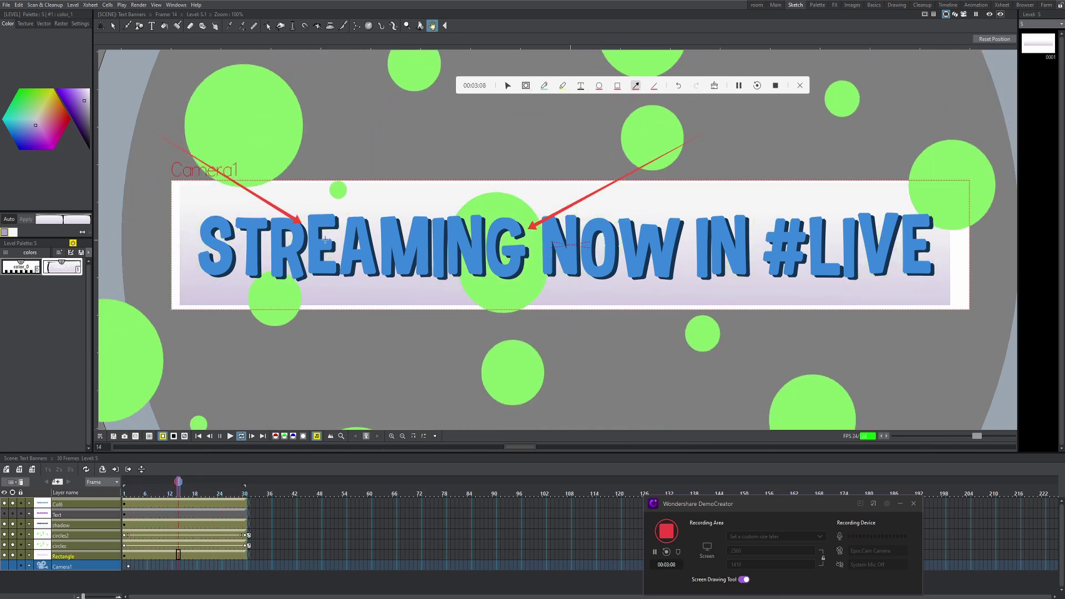
{"action": "left_click_drag", "start_coordinate": [417, 373], "coordinate": [331, 250]}
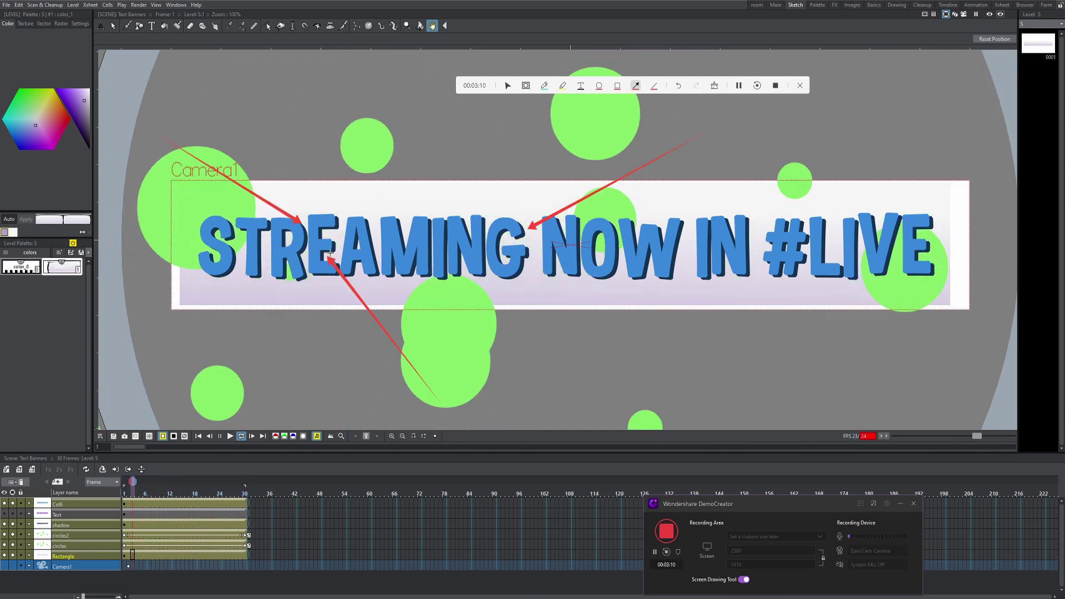
{"action": "left_click_drag", "start_coordinate": [791, 388], "coordinate": [834, 256]}
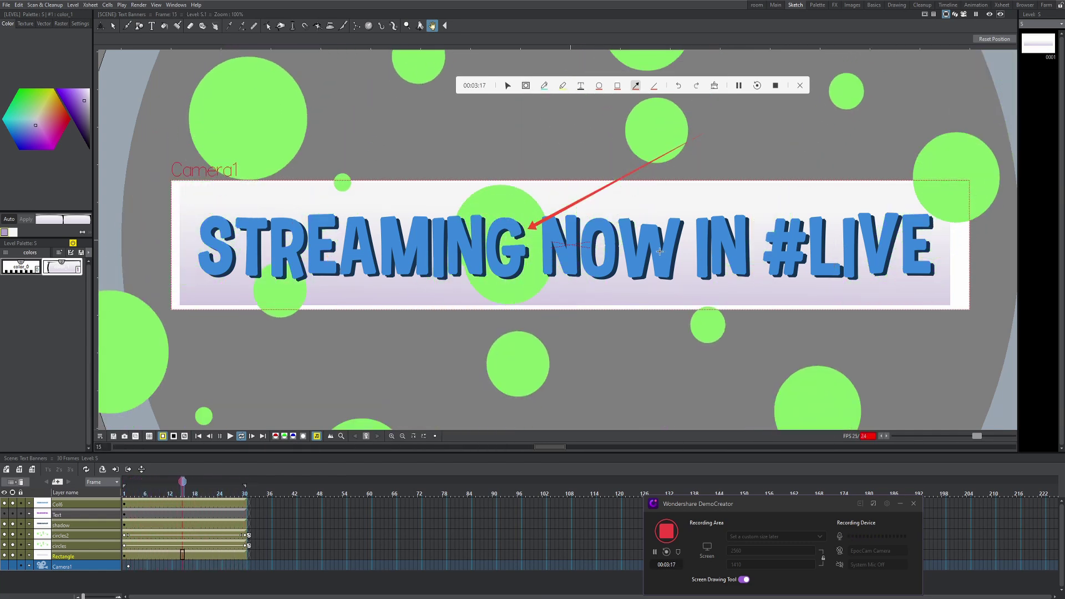
{"action": "left_click_drag", "start_coordinate": [744, 146], "coordinate": [527, 247]}
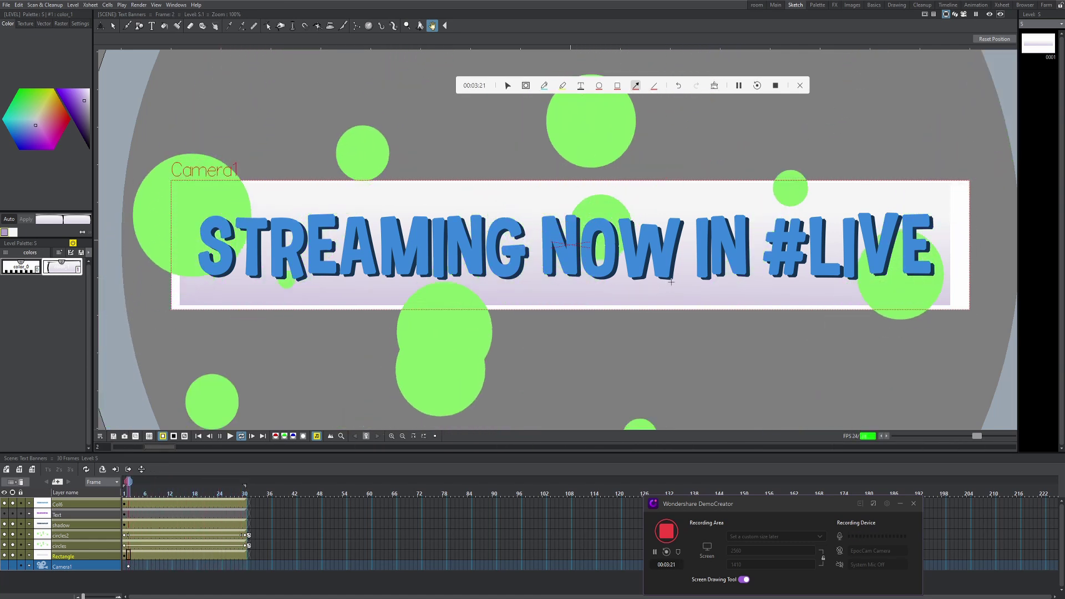
{"action": "left_click", "coordinate": [654, 85]}
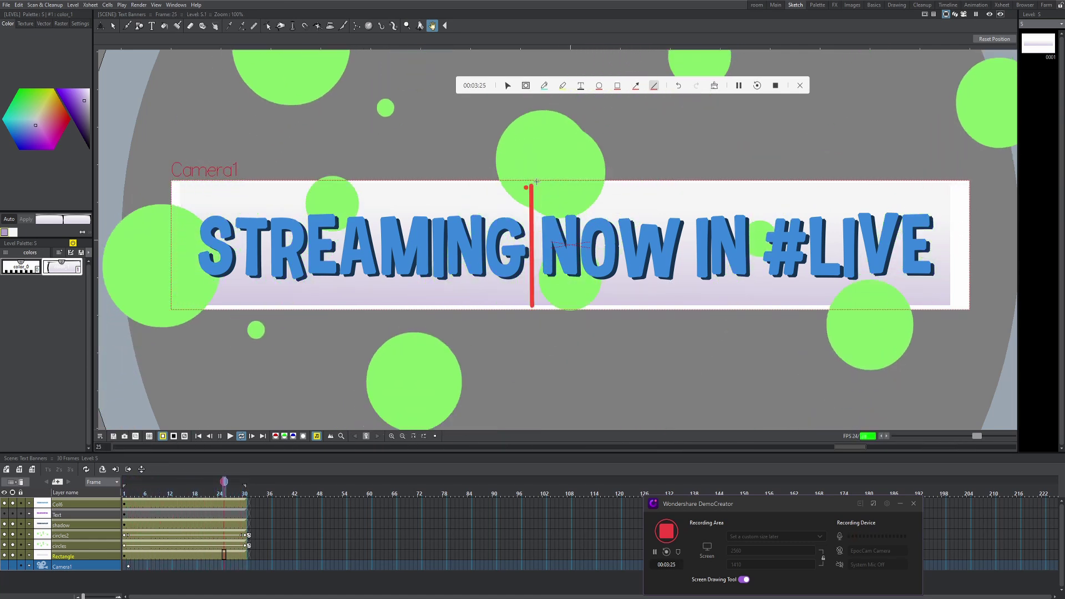
{"action": "left_click_drag", "start_coordinate": [567, 112], "coordinate": [567, 208]}
{"action": "left_click_drag", "start_coordinate": [671, 212], "coordinate": [707, 208]}
{"action": "left_click", "coordinate": [600, 84]}
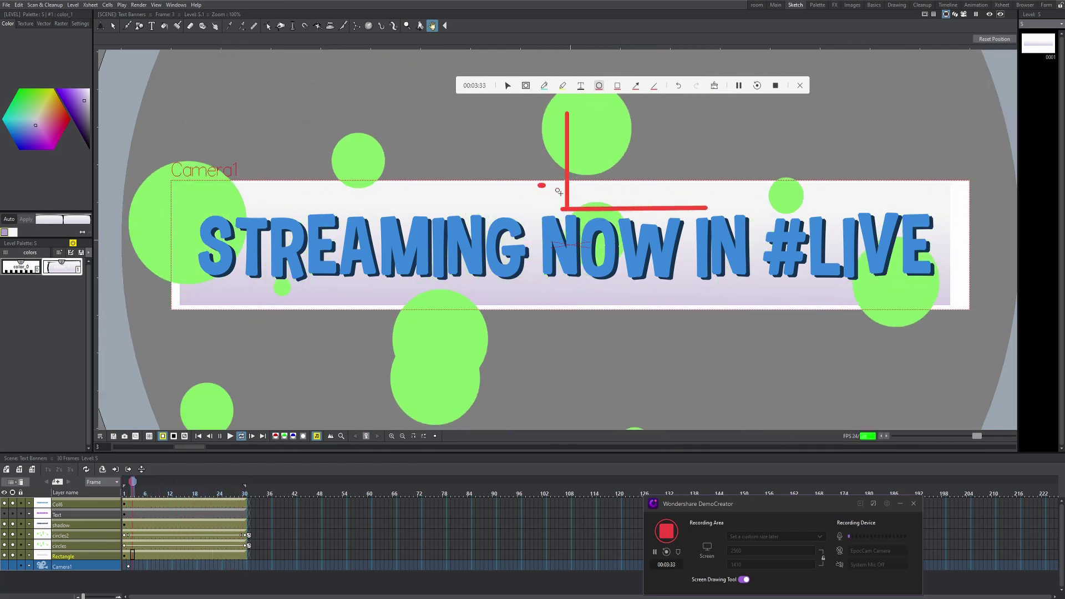
{"action": "left_click_drag", "start_coordinate": [573, 208], "coordinate": [600, 251]}
{"action": "left_click", "coordinate": [581, 85]}
{"action": "left_click", "coordinate": [636, 86]}
{"action": "left_click_drag", "start_coordinate": [680, 162], "coordinate": [604, 189]}
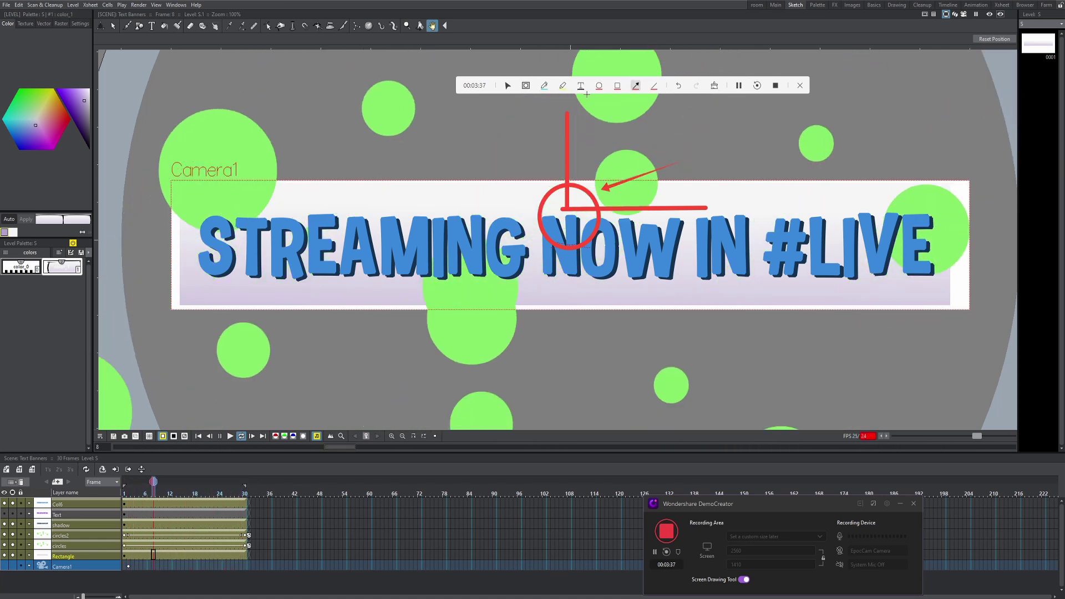
{"action": "left_click", "coordinate": [700, 153]}
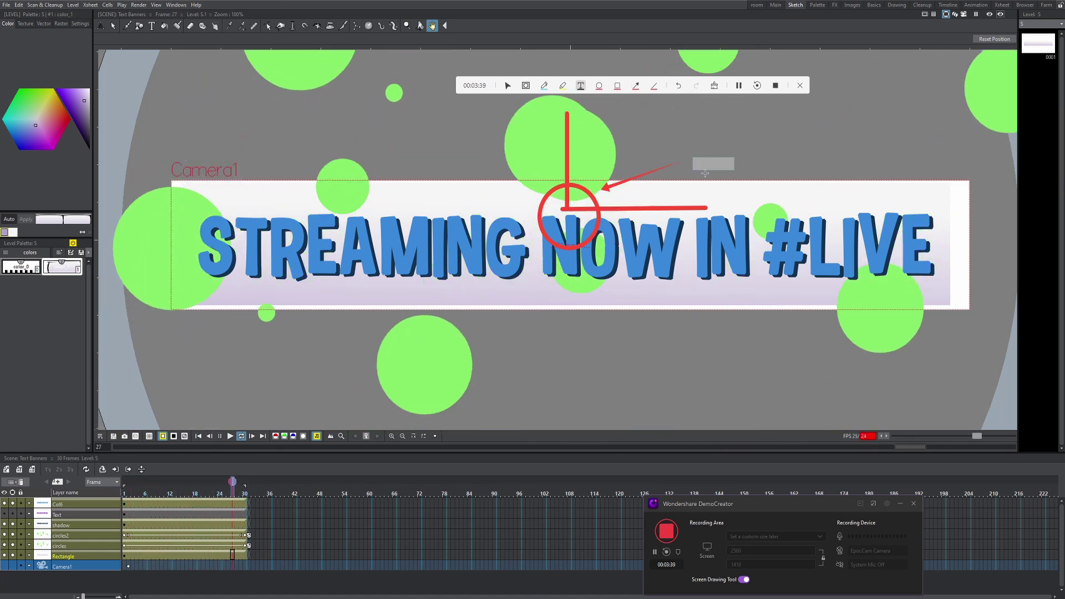
{"action": "type", "text": "90"}
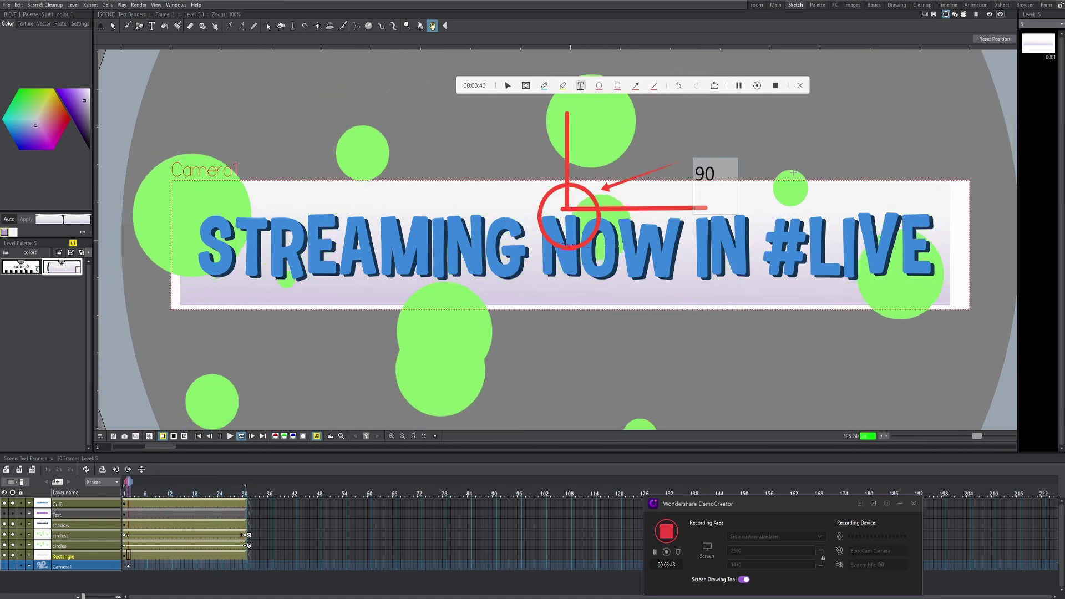
{"action": "left_click", "coordinate": [678, 85]}
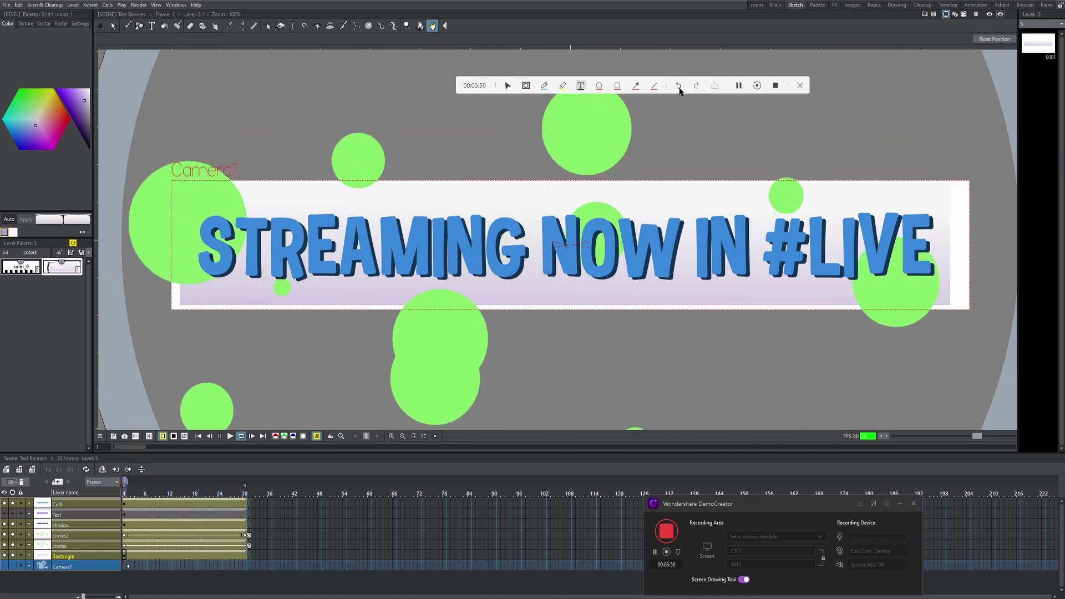
{"action": "left_click", "coordinate": [697, 85]}
{"action": "left_click", "coordinate": [696, 85]}
{"action": "left_click", "coordinate": [697, 85]}
{"action": "left_click", "coordinate": [678, 86]}
{"action": "left_click", "coordinate": [679, 86]}
{"action": "left_click", "coordinate": [678, 86]}
{"action": "left_click", "coordinate": [678, 86]}
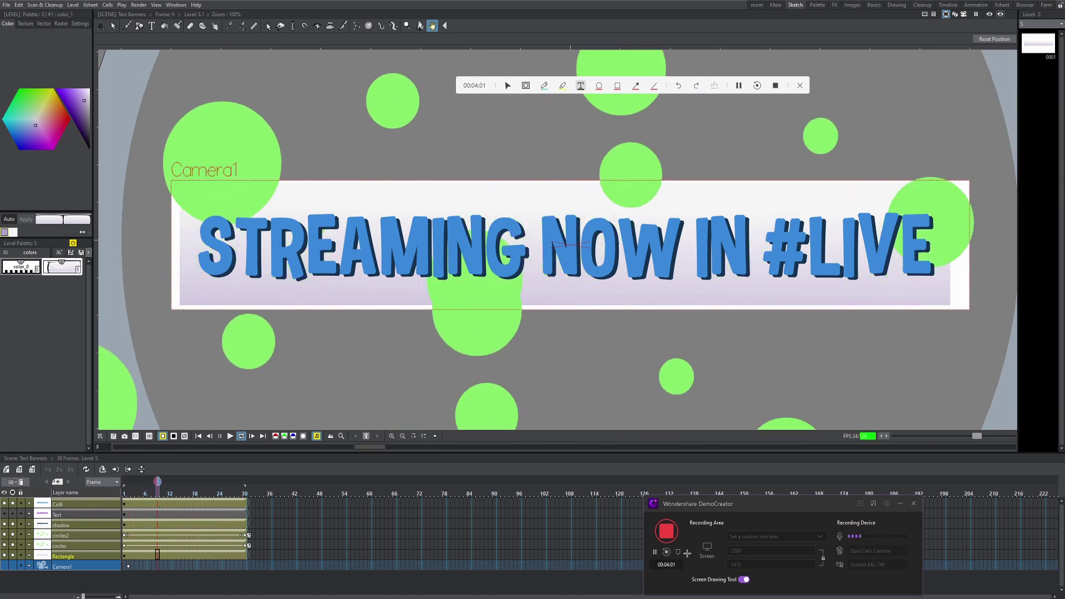
{"action": "left_click", "coordinate": [739, 87]}
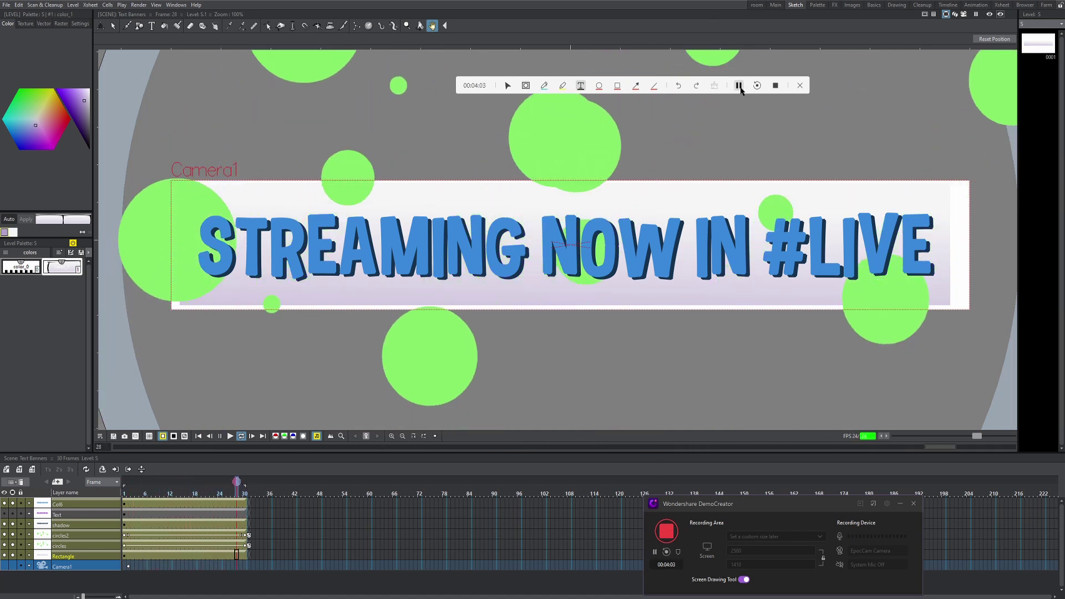
{"action": "left_click", "coordinate": [739, 86]}
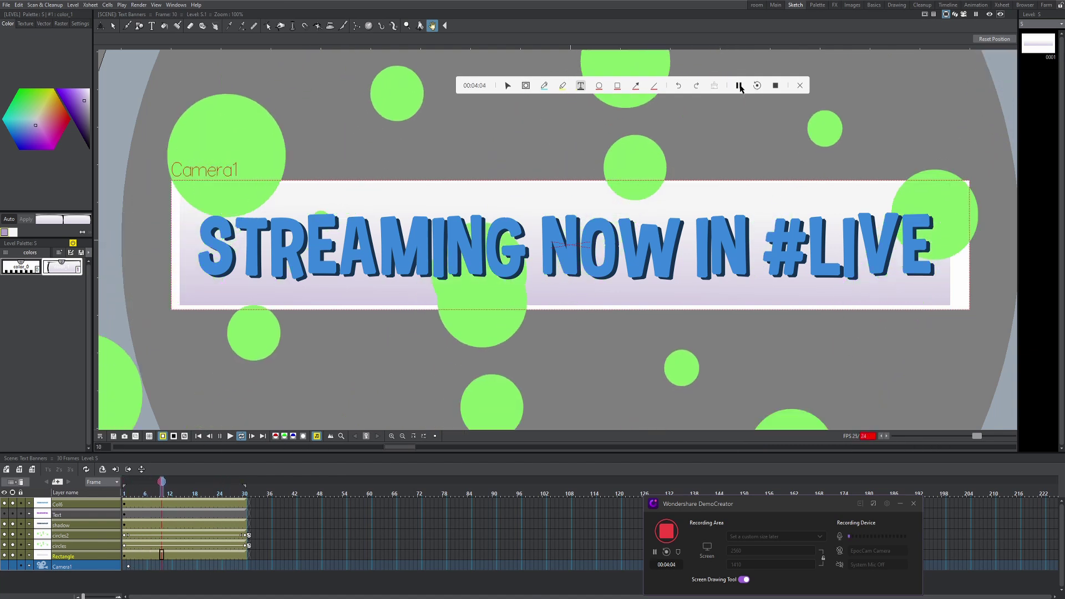
Stop the screen recording at about 4:08 using the floating toolbar's Stop button
{"action": "left_click", "coordinate": [775, 86]}
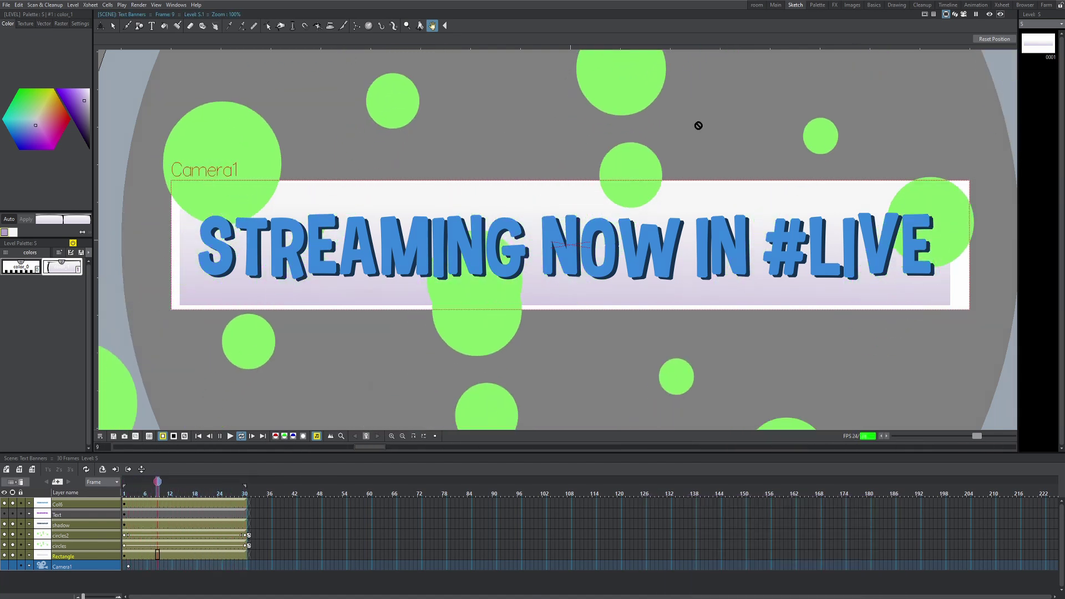